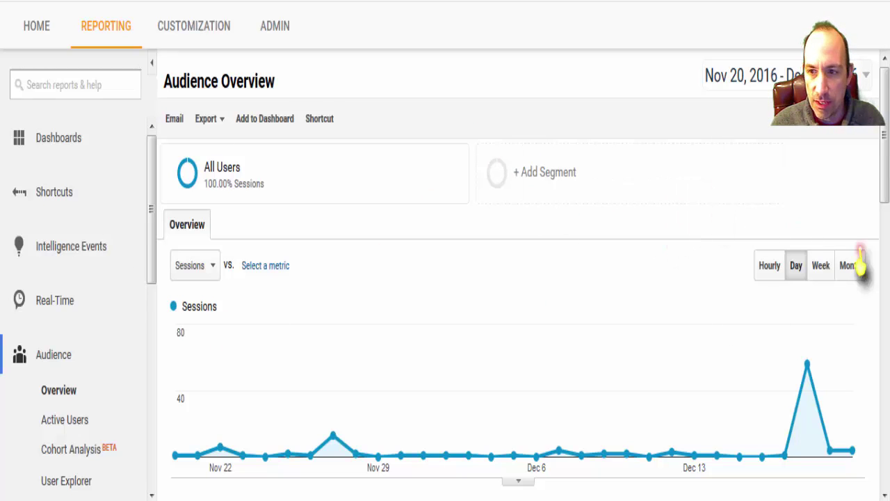
Switch the Demographics breakdown to Country, showing United States, Canada and Indonesia, then return to the top
left_click_drag(884, 97, 883, 139)
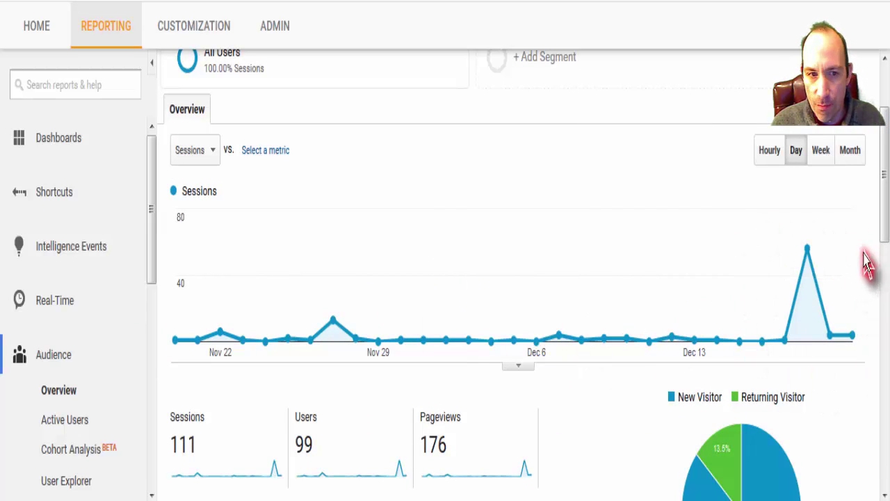
left_click_drag(882, 136, 881, 356)
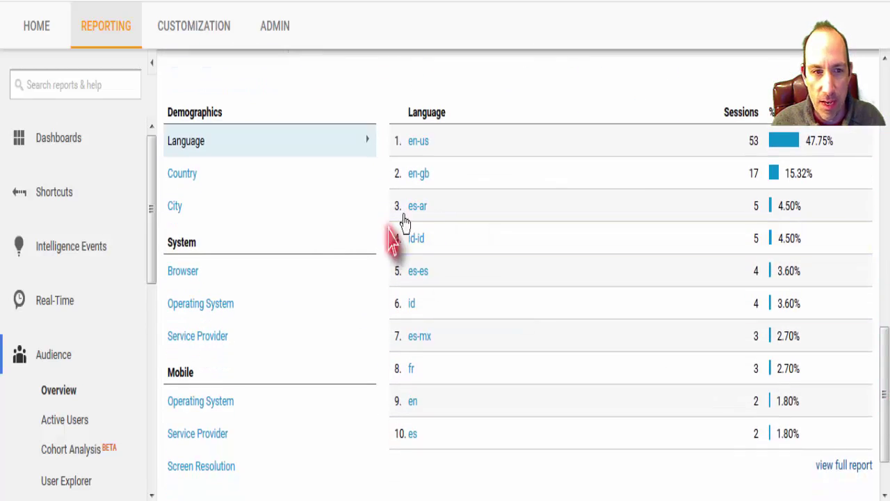
left_click(185, 176)
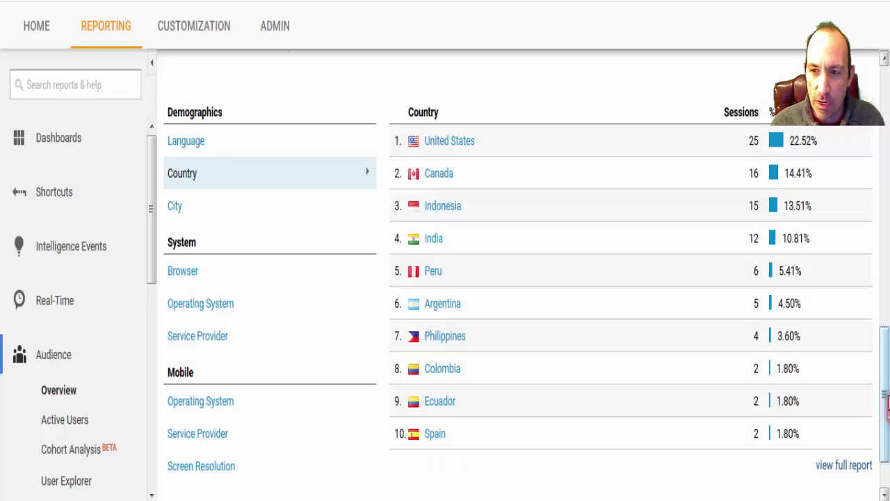
left_click_drag(885, 406, 882, 143)
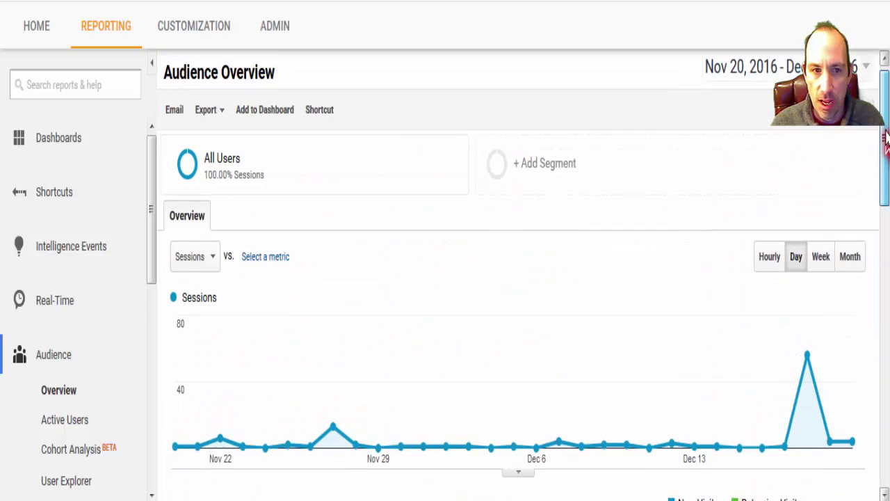
left_click(274, 26)
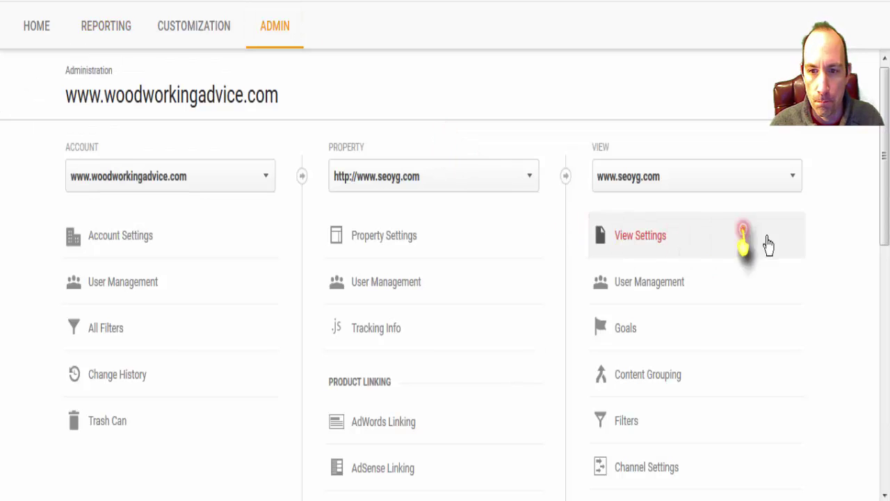
scroll(765, 244, "down", 3)
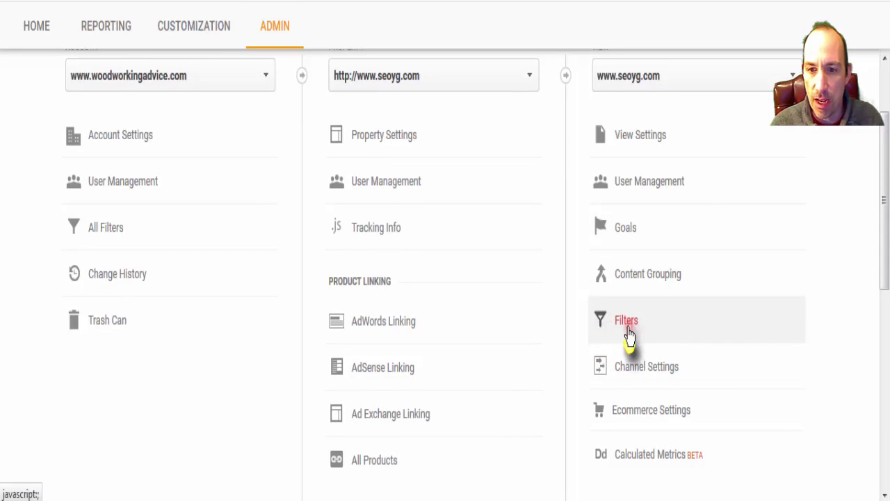
left_click(628, 331)
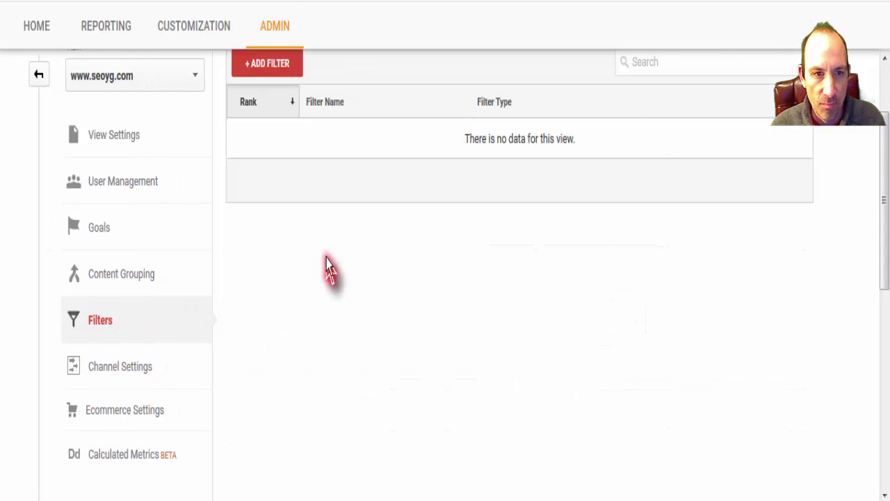
scroll(327, 268, "up", 3)
left_click(262, 169)
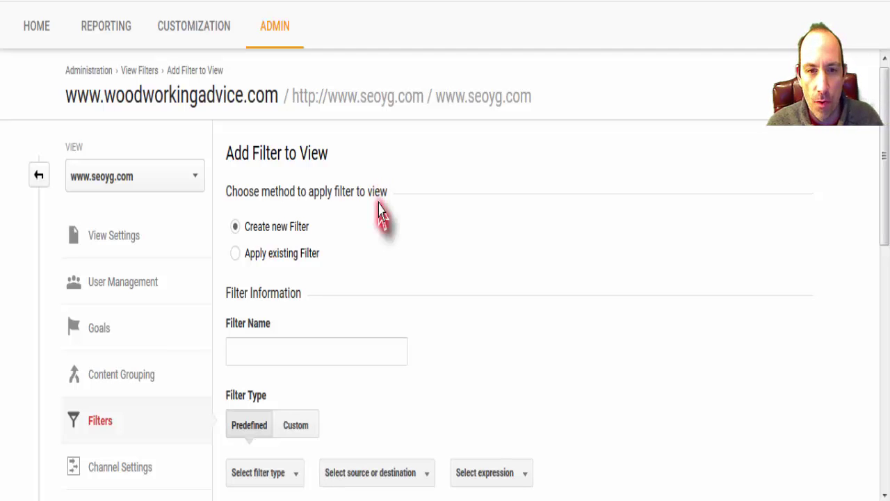
scroll(381, 215, "down", 2)
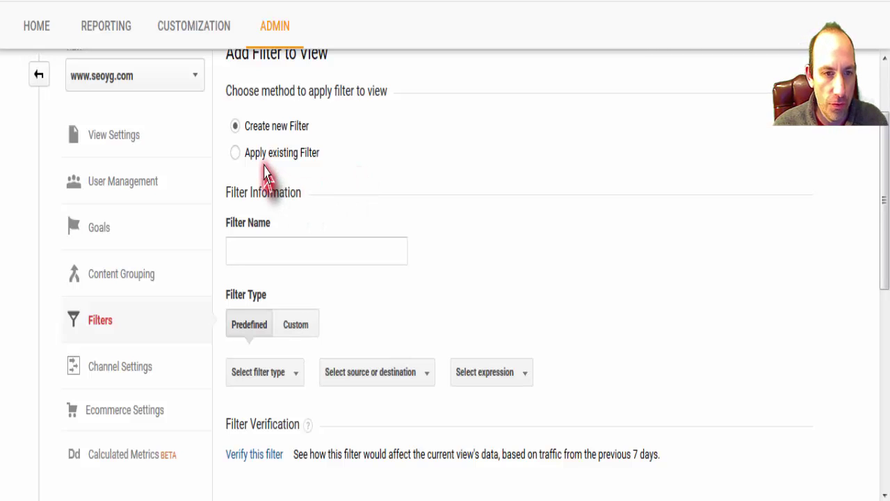
Name the new filter 'Indonesia Filter' and make it a Custom filter
left_click(236, 127)
scroll(382, 113, "up", 2)
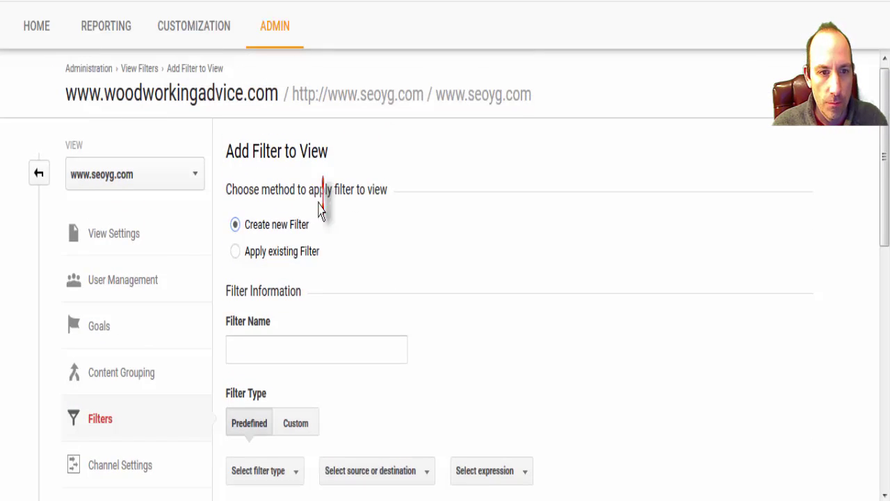
left_click(266, 352)
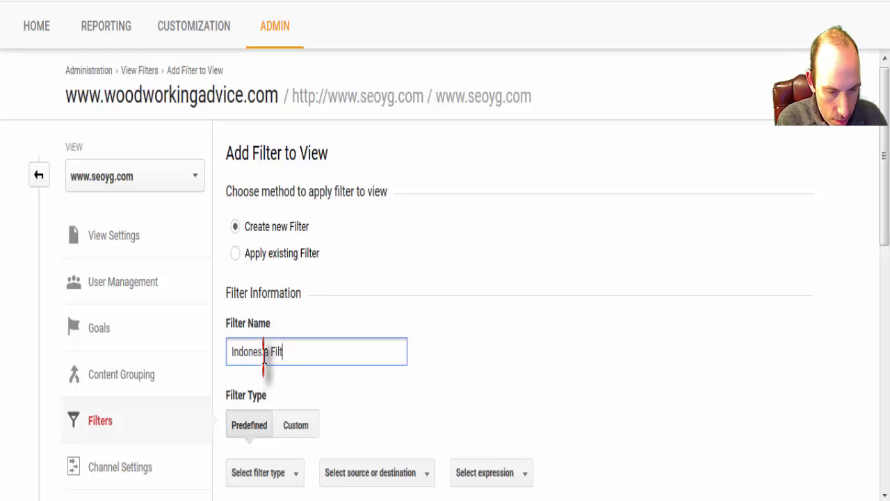
scroll(541, 265, "down", 2)
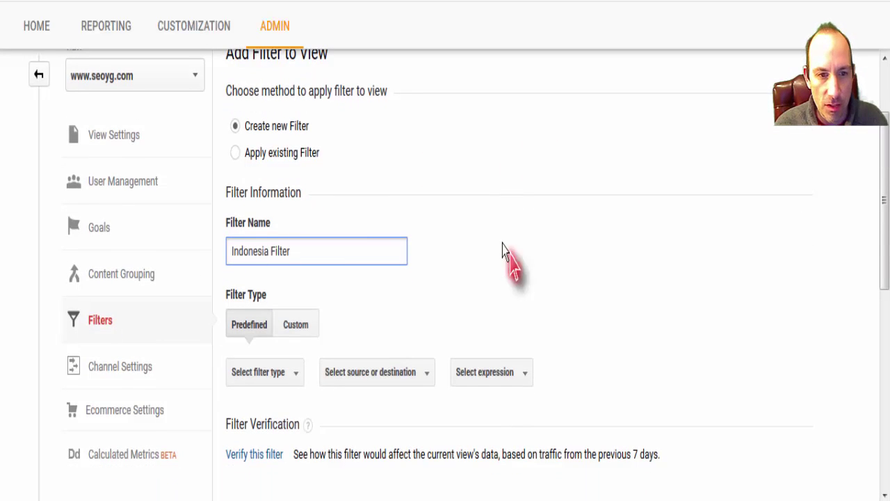
scroll(484, 209, "down", 2)
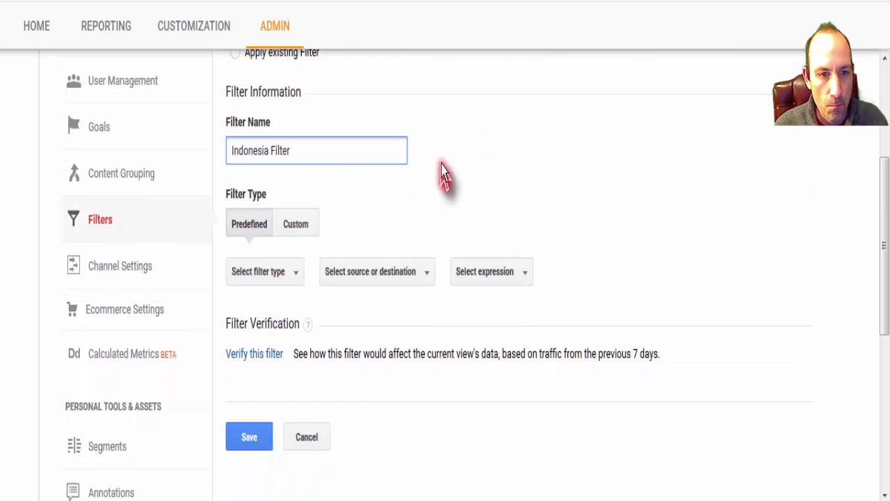
left_click(299, 229)
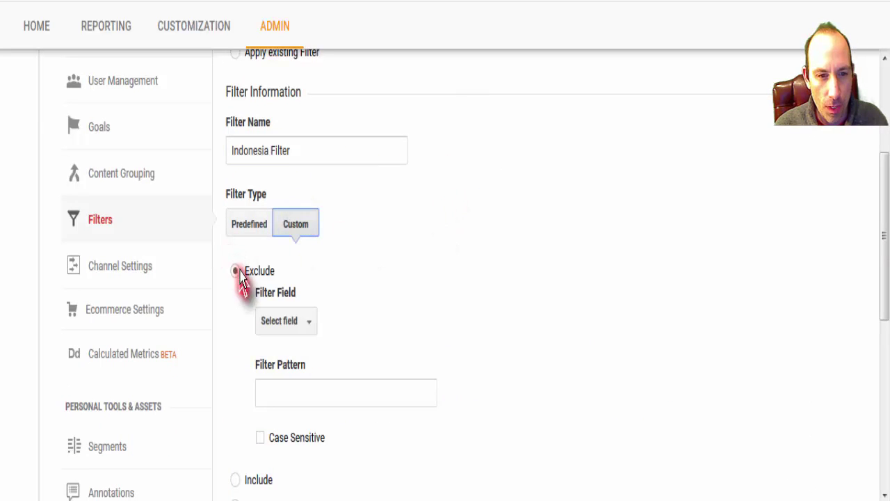
Set the filter to Exclude, with Country as the filter field and Indonesia as the pattern
left_click(235, 271)
scroll(510, 248, "down", 4)
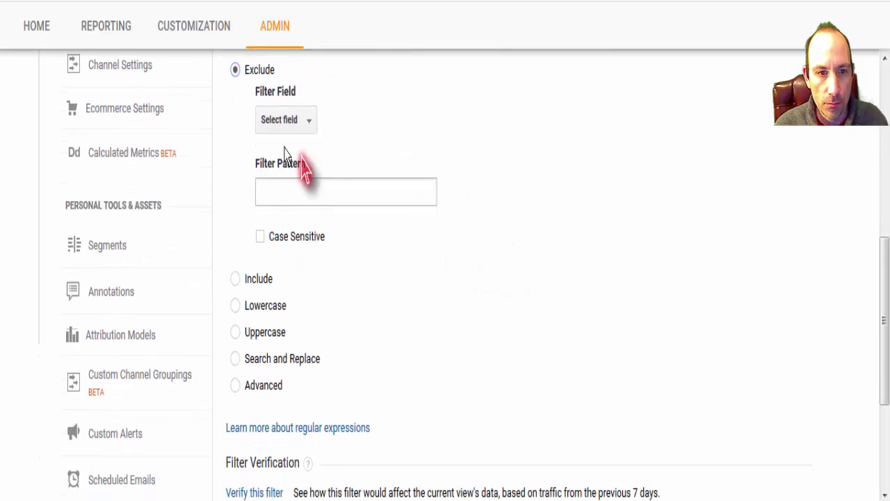
left_click(308, 128)
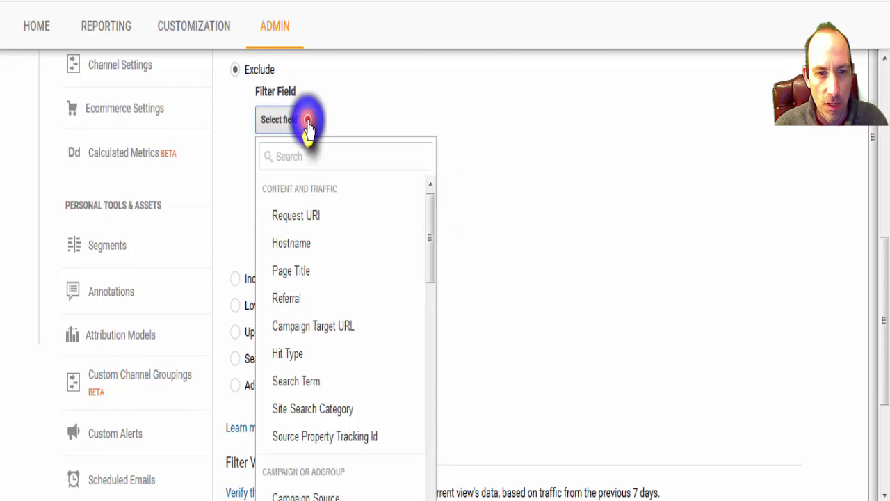
left_click(305, 156)
type("country")
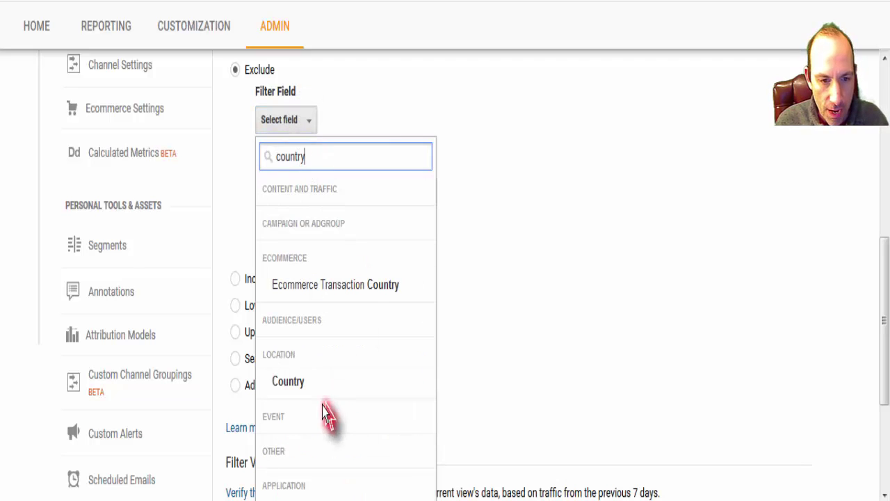
left_click(285, 384)
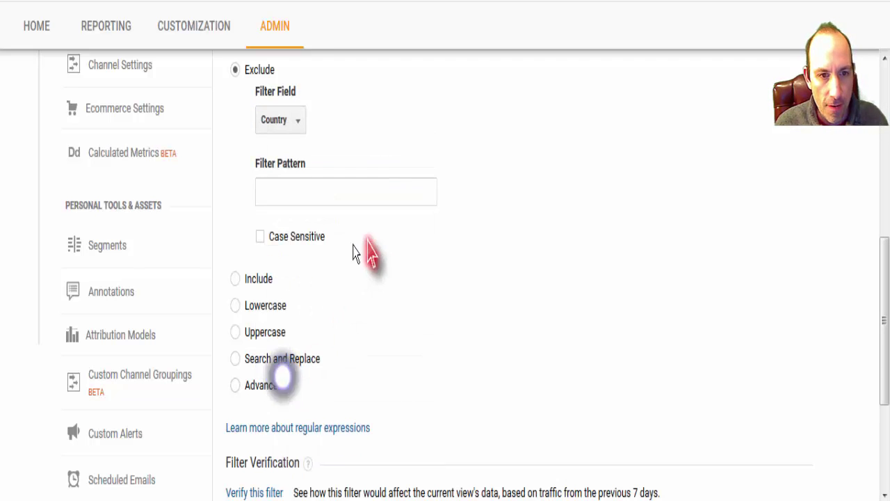
left_click(299, 192)
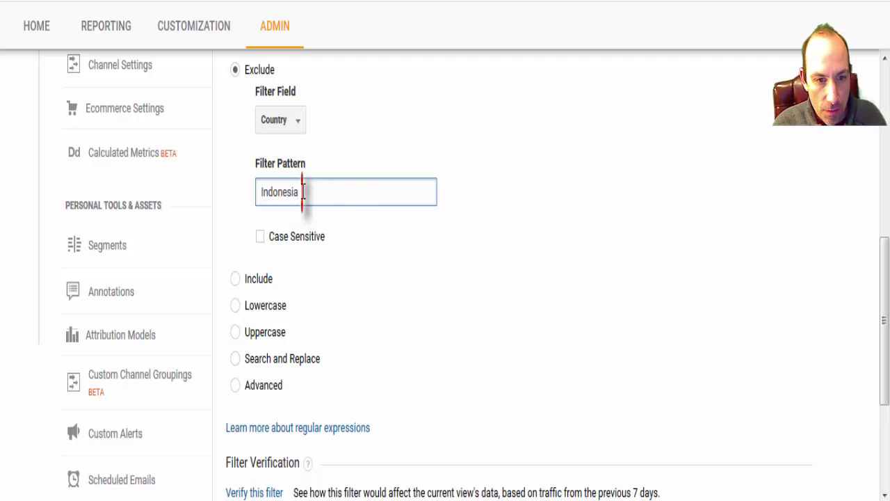
Verify the Indonesia Filter's effect and save it as the rank-1 Exclude filter
scroll(496, 248, "down", 2)
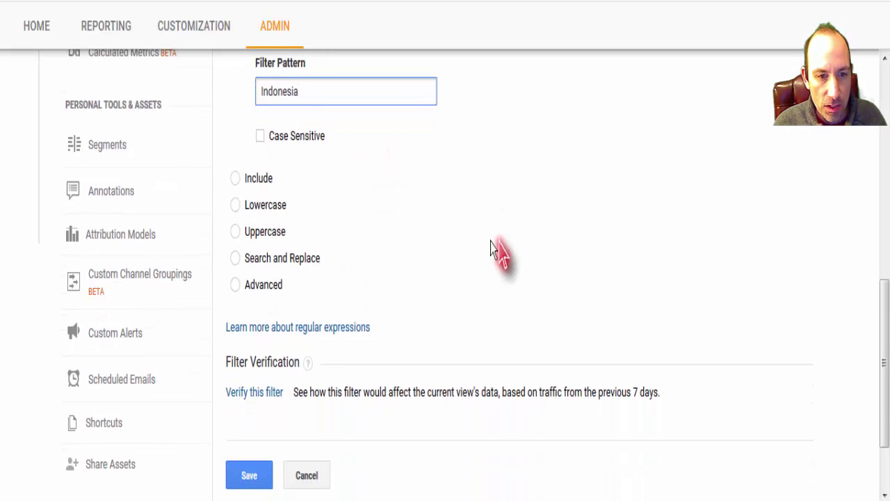
left_click(267, 391)
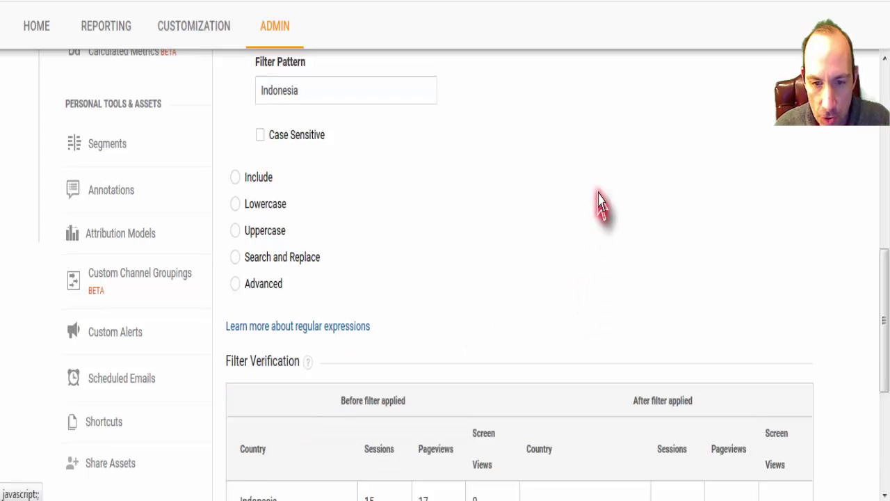
scroll(599, 204, "down", 3)
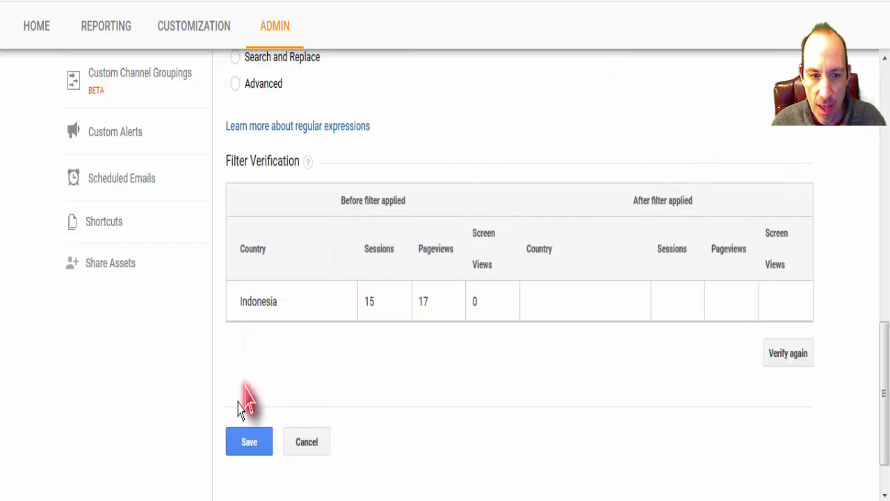
left_click(252, 441)
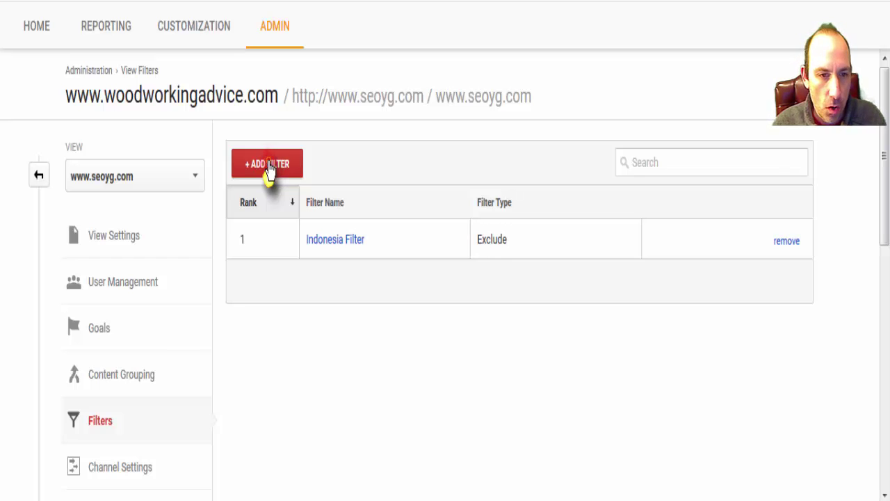
Start a second new filter named 'United States Only' and make it Custom
left_click(268, 171)
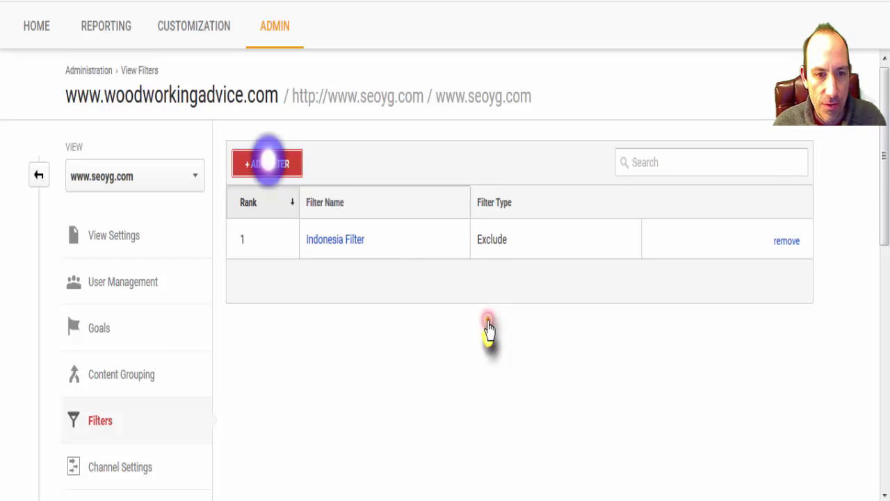
scroll(265, 229, "down", 2)
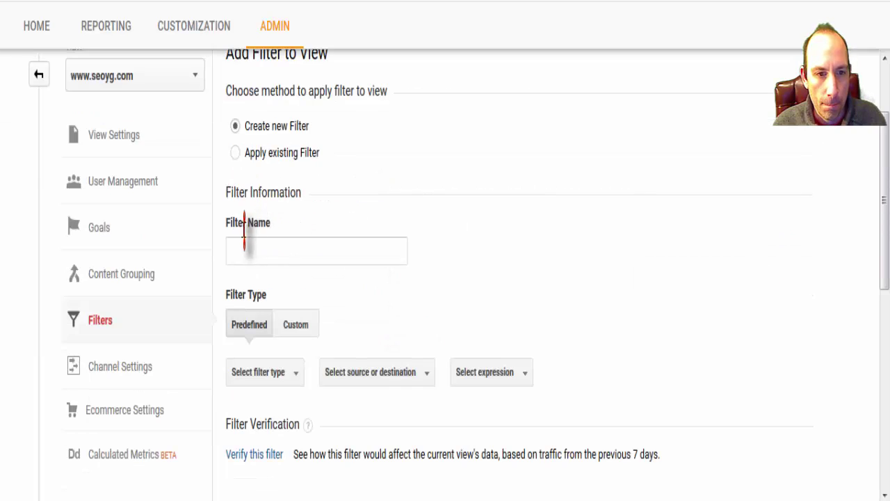
left_click(237, 125)
left_click(257, 250)
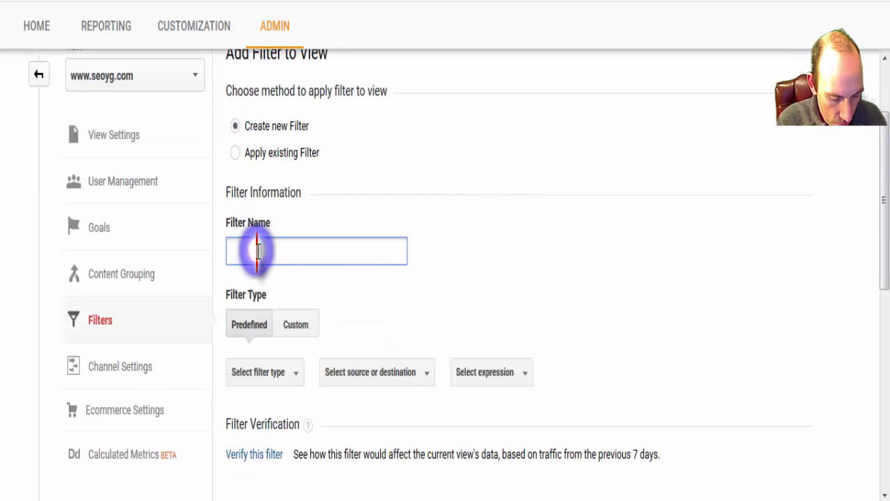
type("United States Only")
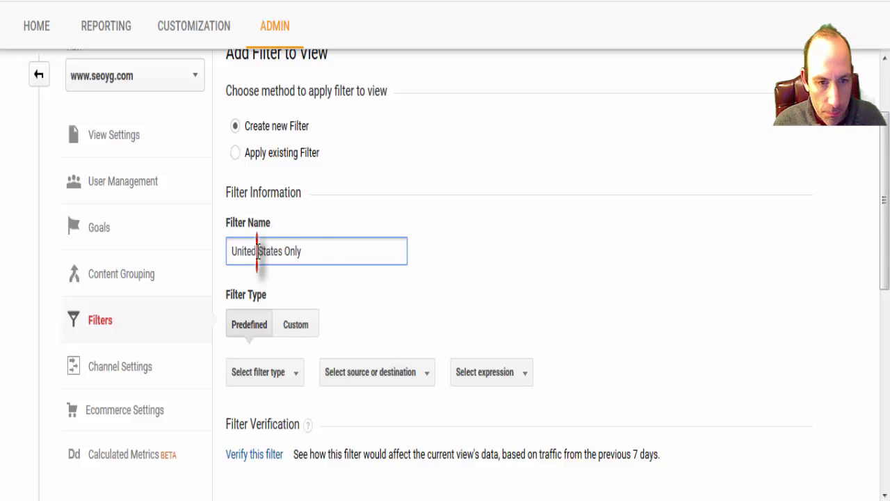
scroll(445, 205, "down", 2)
left_click(304, 224)
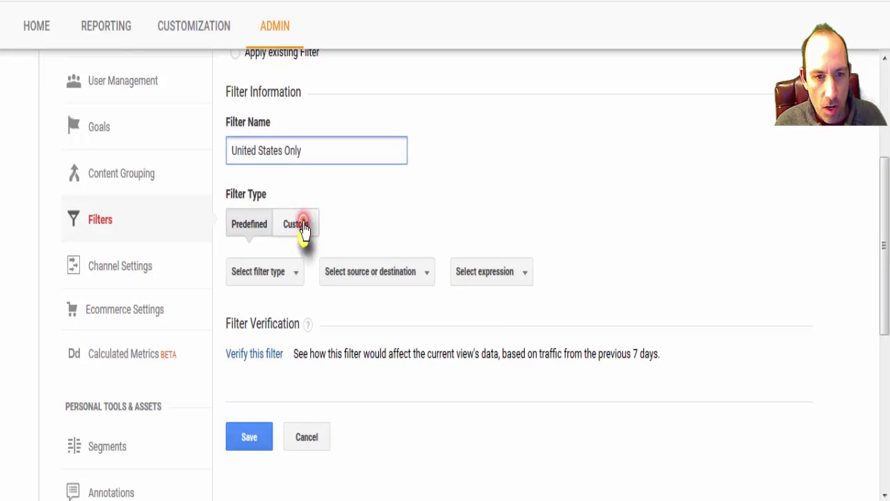
Set the filter to Include traffic whose Country matches 'United States'
scroll(699, 260, "down", 2)
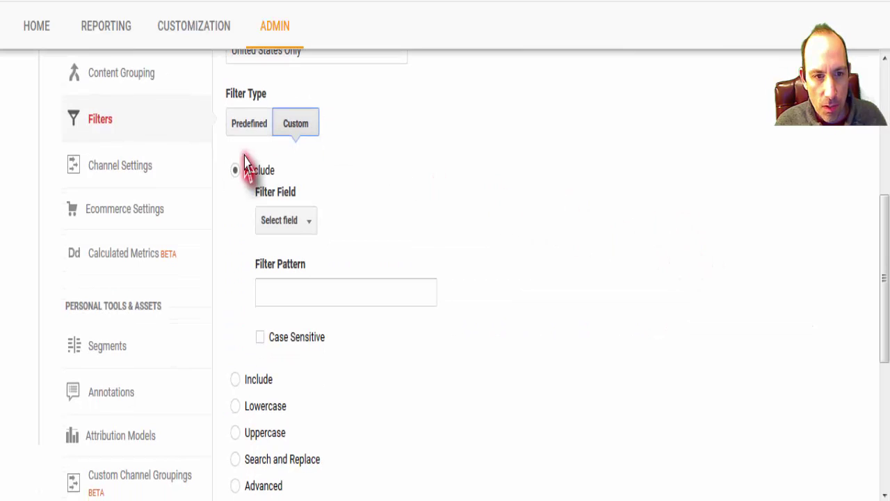
left_click(236, 381)
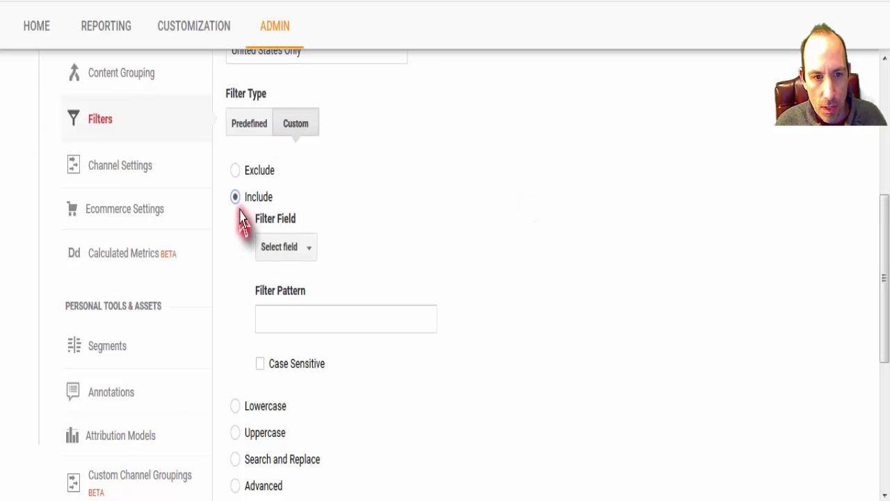
left_click(314, 252)
left_click(302, 284)
type("co")
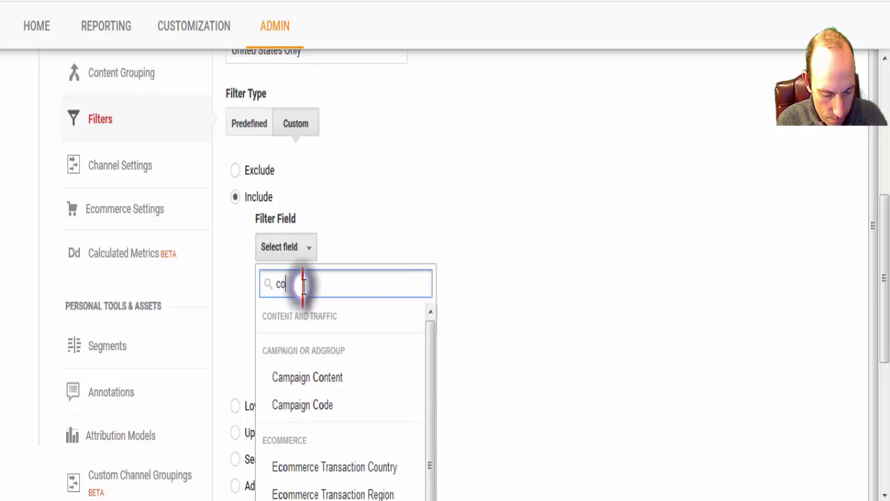
type("untry")
scroll(378, 328, "down", 3)
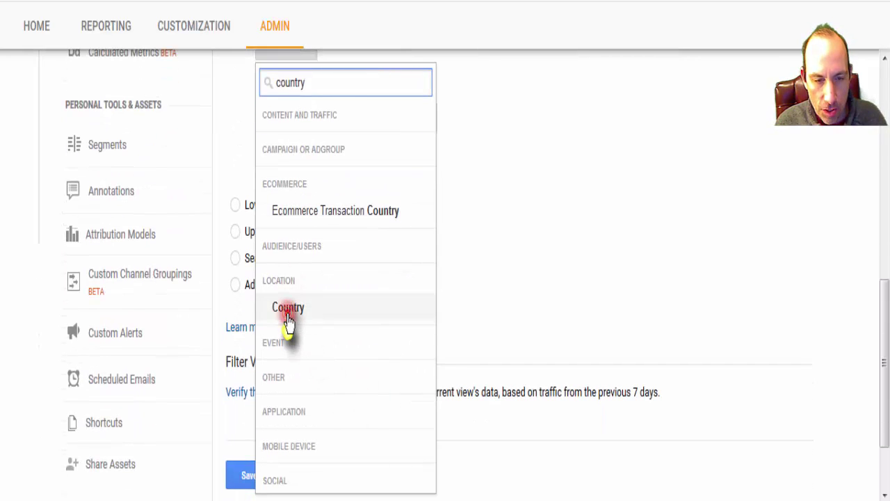
left_click(287, 307)
scroll(348, 209, "up", 3)
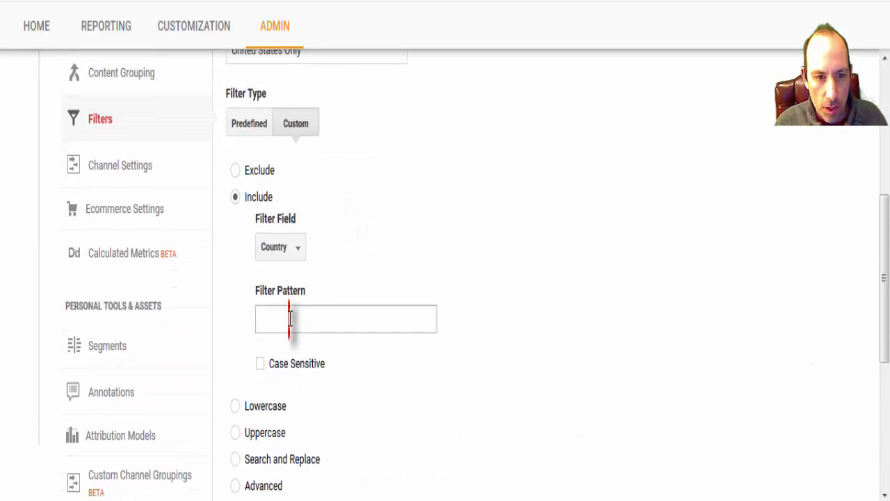
left_click(288, 317)
type("United States")
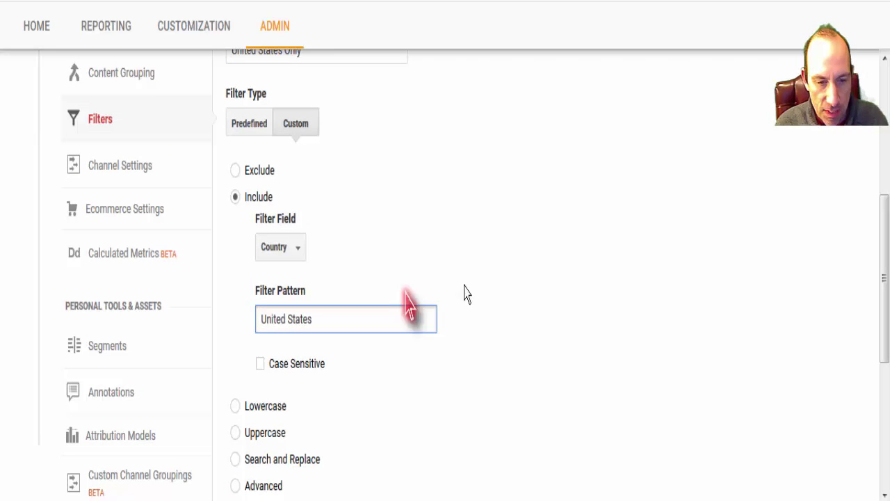
Verify the United States Only filter, save it as the rank-2 Include filter, and return to Reporting
scroll(424, 242, "down", 3)
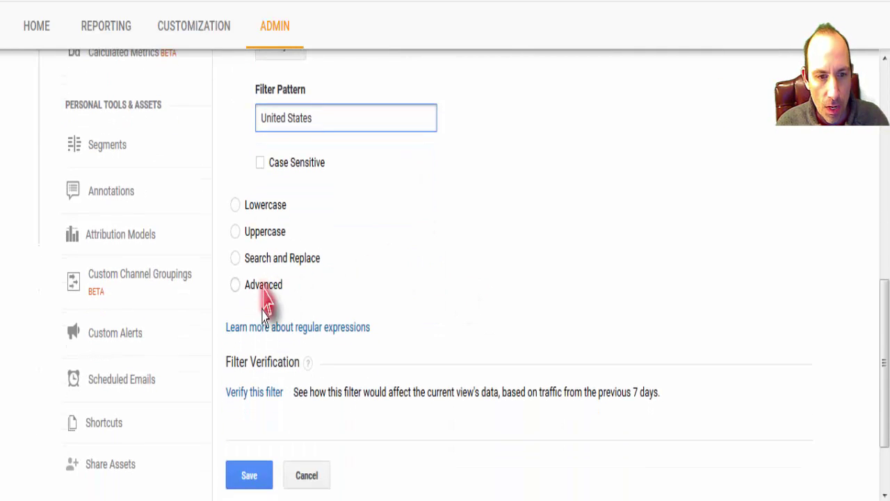
left_click(248, 394)
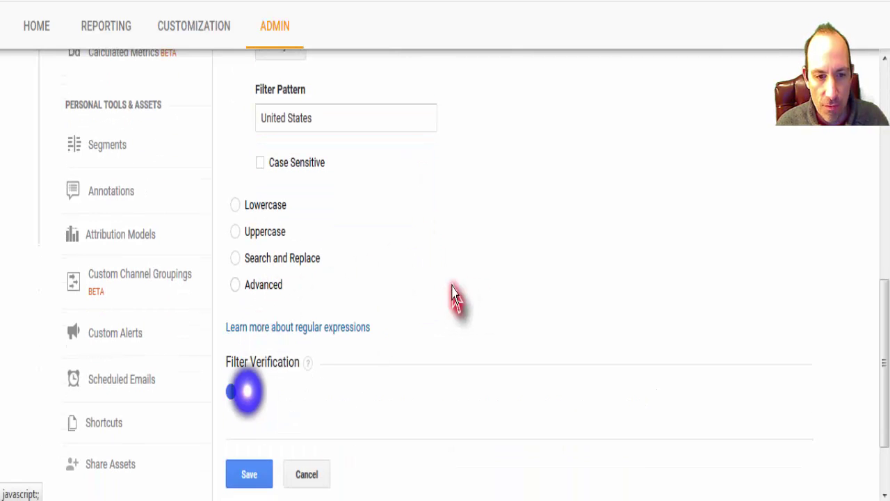
scroll(887, 216, "down", 2)
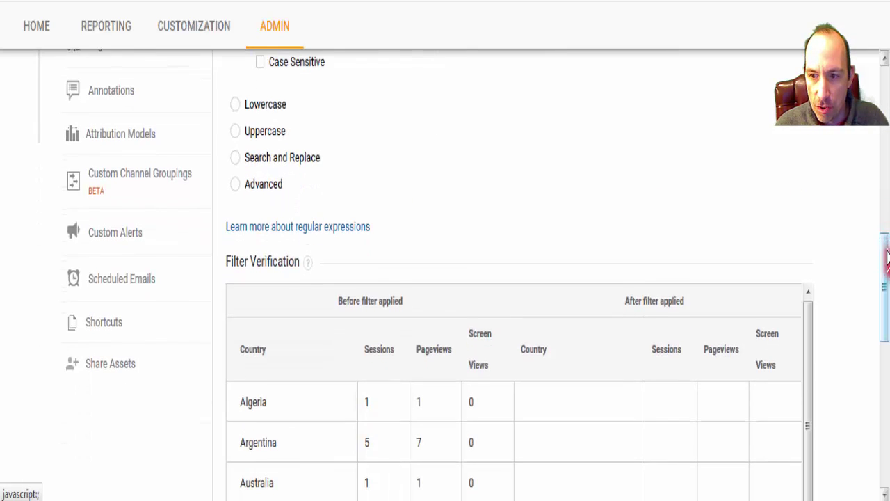
scroll(884, 250, "down", 4)
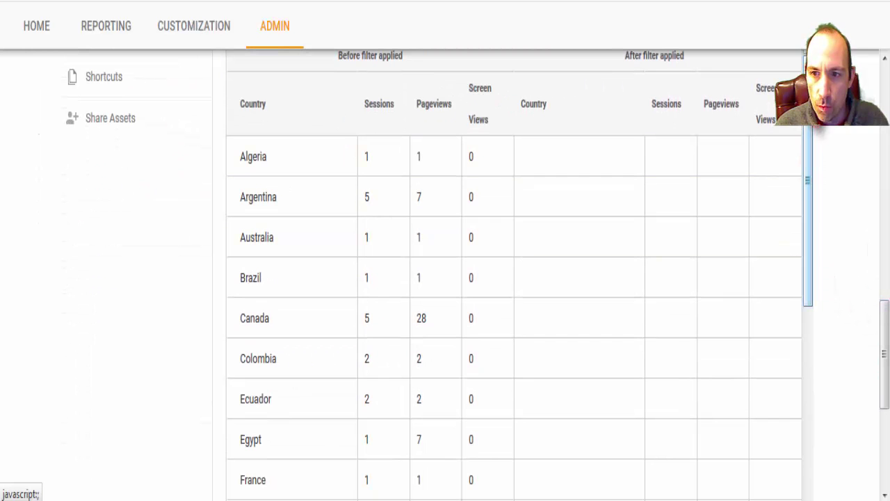
left_click_drag(818, 92, 821, 328)
scroll(712, 341, "up", 3)
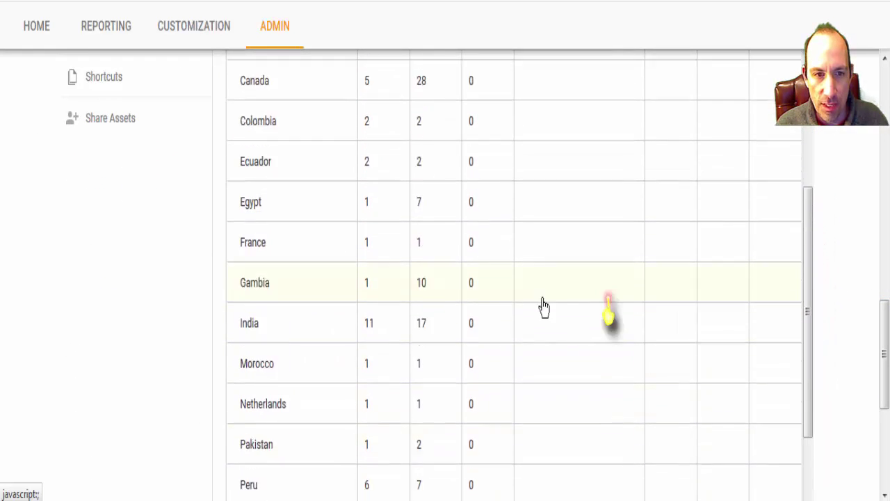
scroll(445, 146, "down", 6)
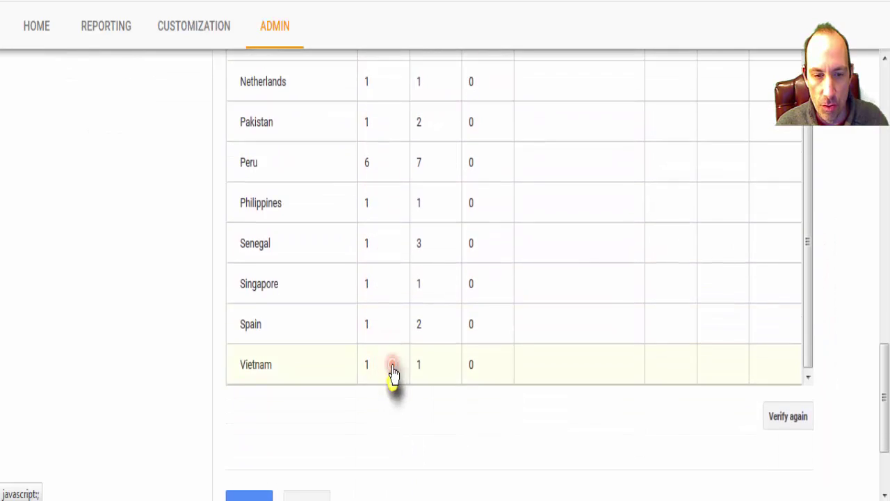
scroll(417, 327, "up", 8)
scroll(324, 232, "up", 5)
scroll(361, 243, "down", 10)
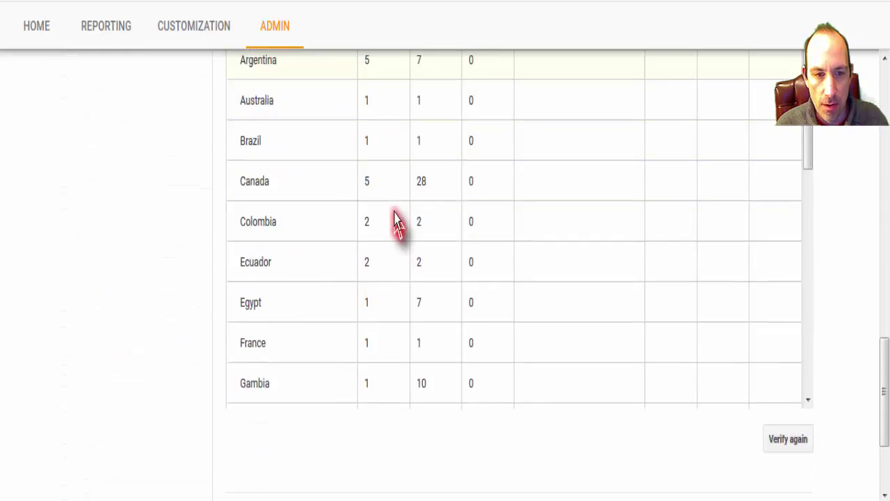
left_click(247, 387)
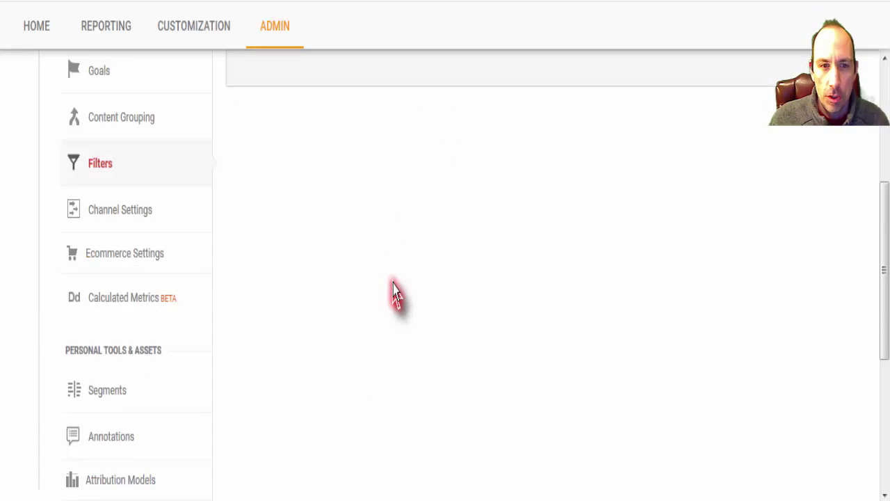
left_click(90, 34)
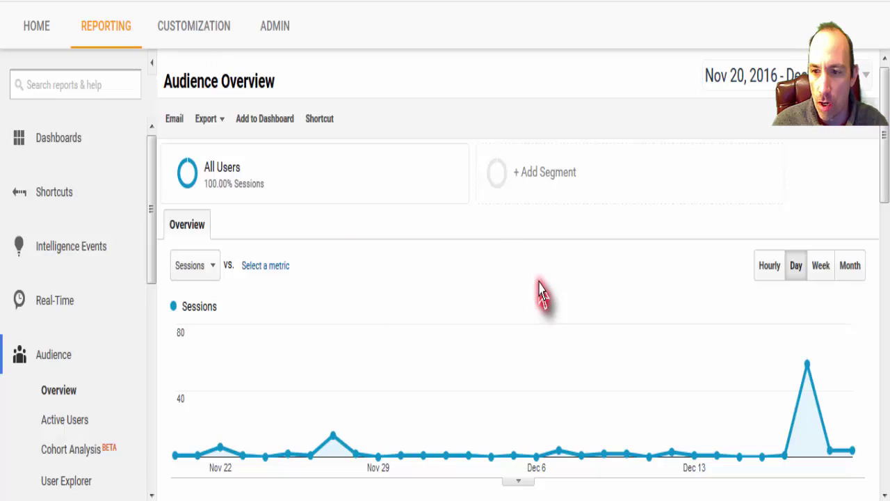
scroll(648, 246, "down", 2)
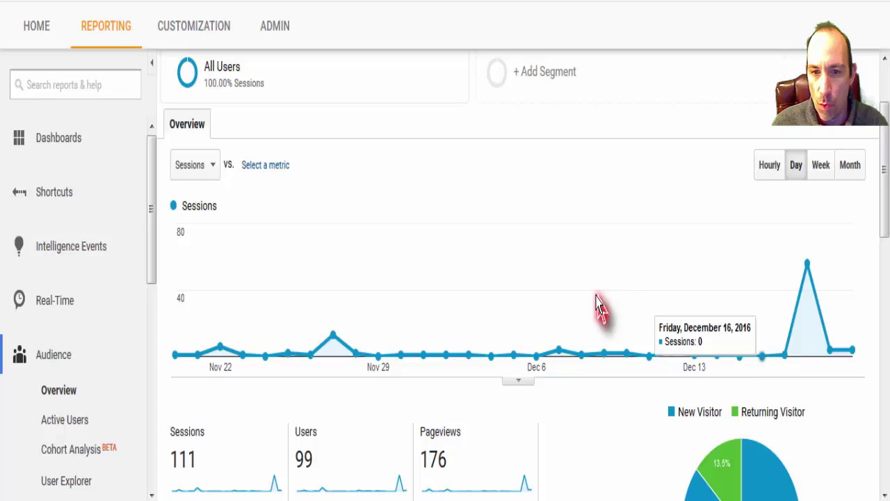
scroll(577, 225, "up", 2)
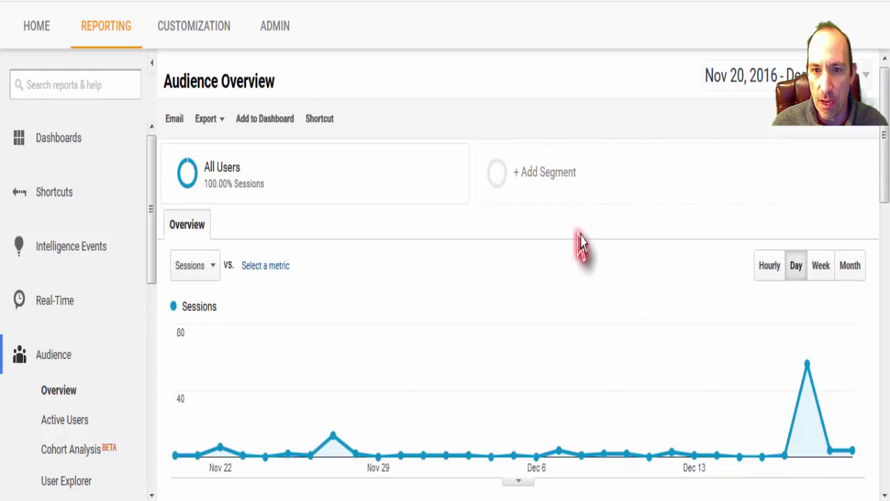
Open the segment list, create a new segment, and bring up its Advanced Conditions builder
left_click(547, 179)
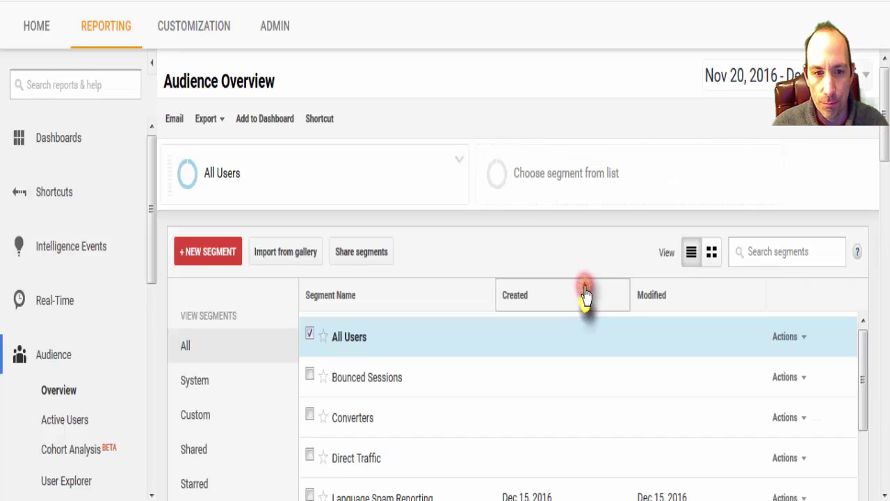
scroll(447, 341, "down", 1)
scroll(448, 340, "down", 2)
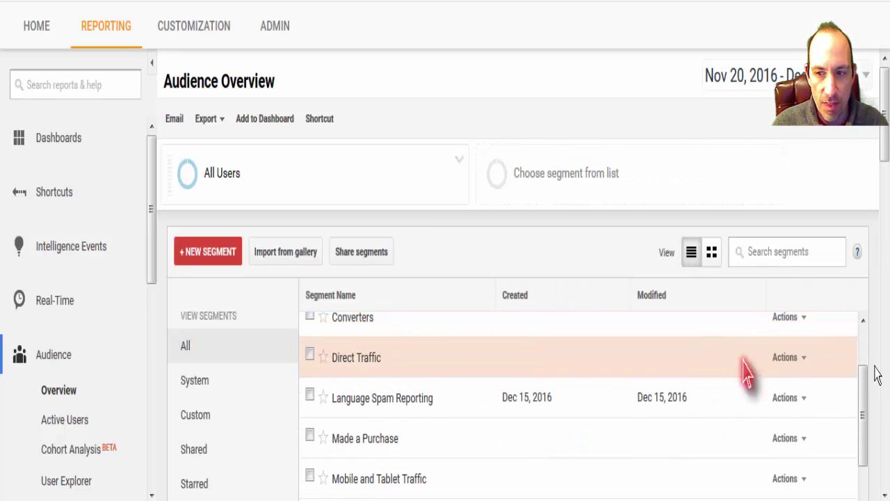
scroll(885, 125, "down", 4)
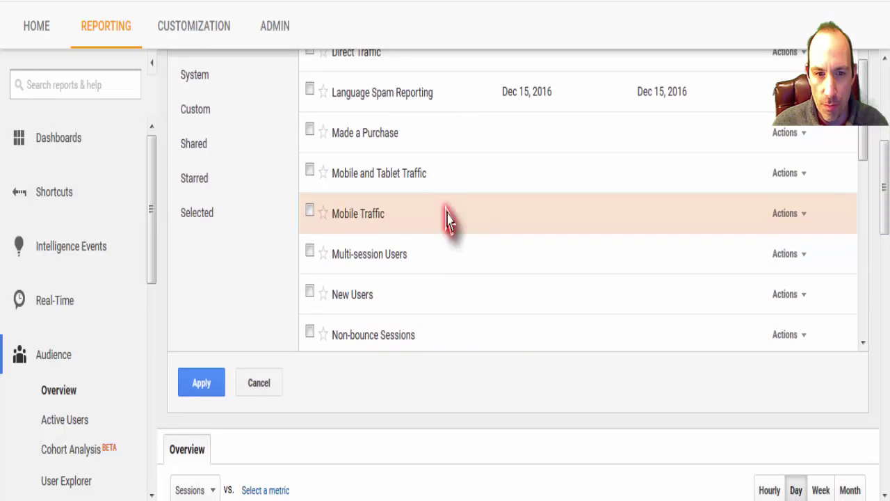
scroll(447, 218, "down", 3)
scroll(449, 225, "up", 4)
scroll(449, 221, "up", 6)
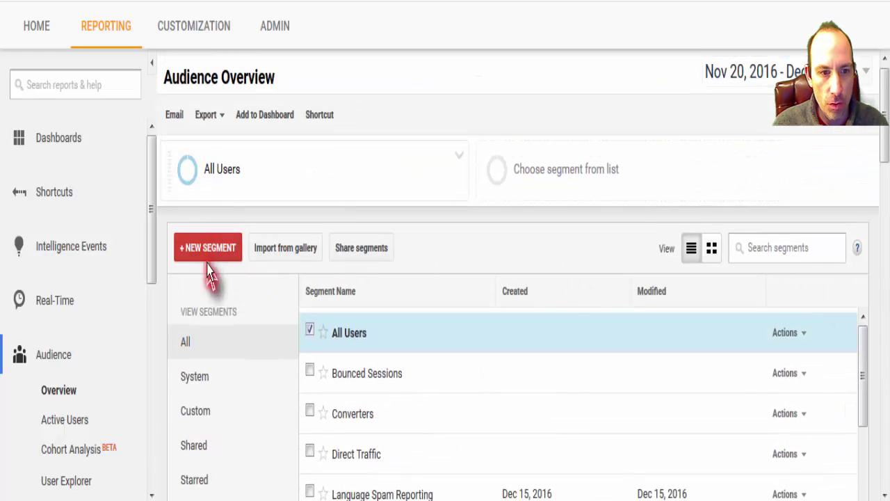
left_click(207, 256)
left_click(207, 256)
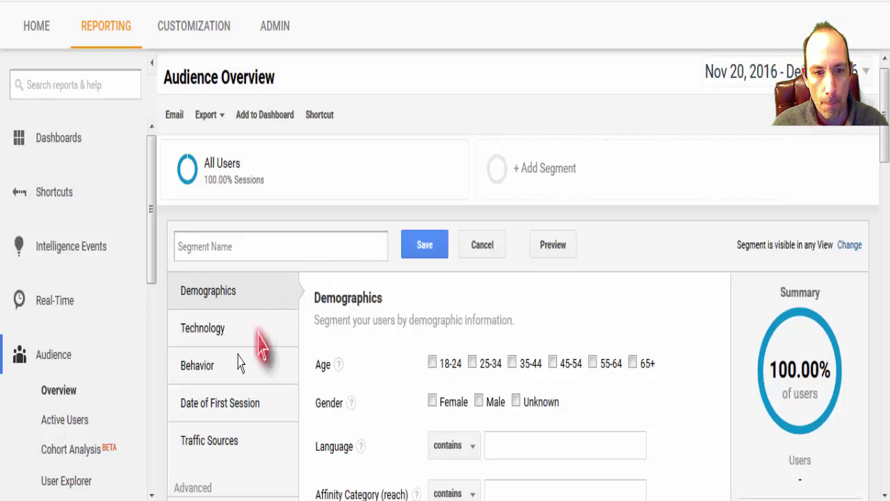
left_click_drag(886, 115, 886, 180)
left_click(281, 250)
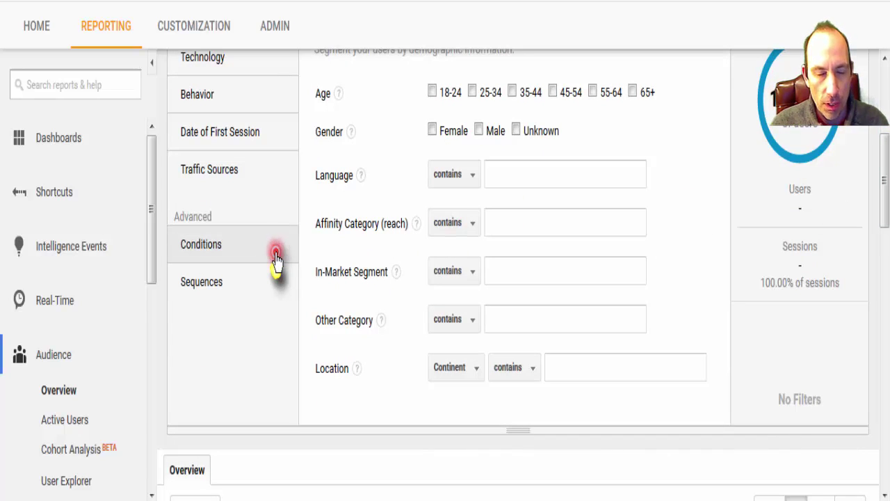
left_click(209, 249)
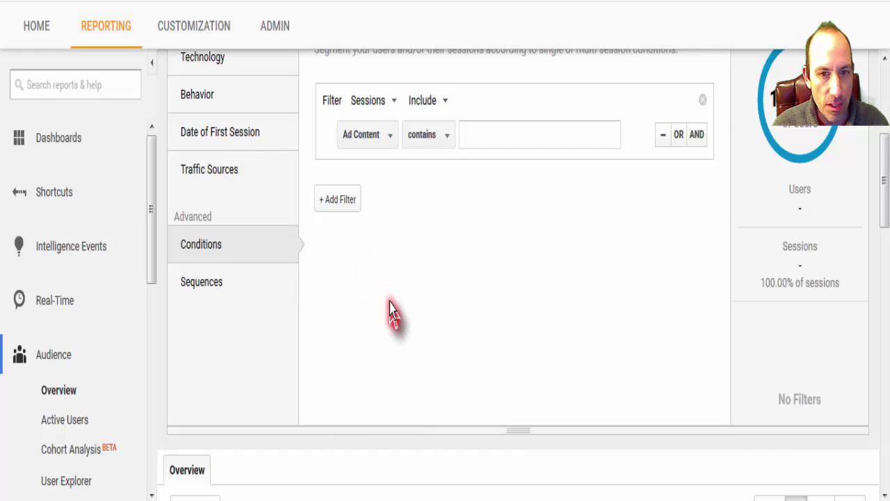
Make the draft segment's condition exclude sessions, using Country as the dimension
scroll(392, 313, "up", 2)
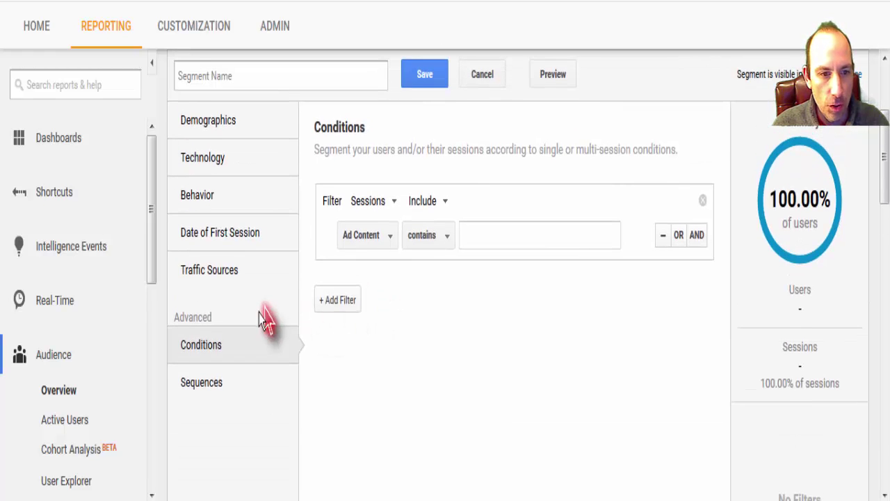
left_click(199, 351)
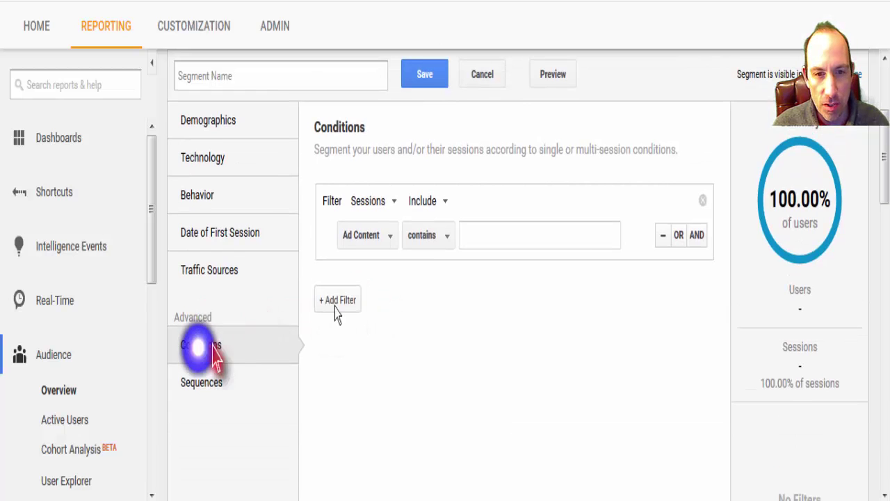
left_click(443, 201)
left_click(442, 259)
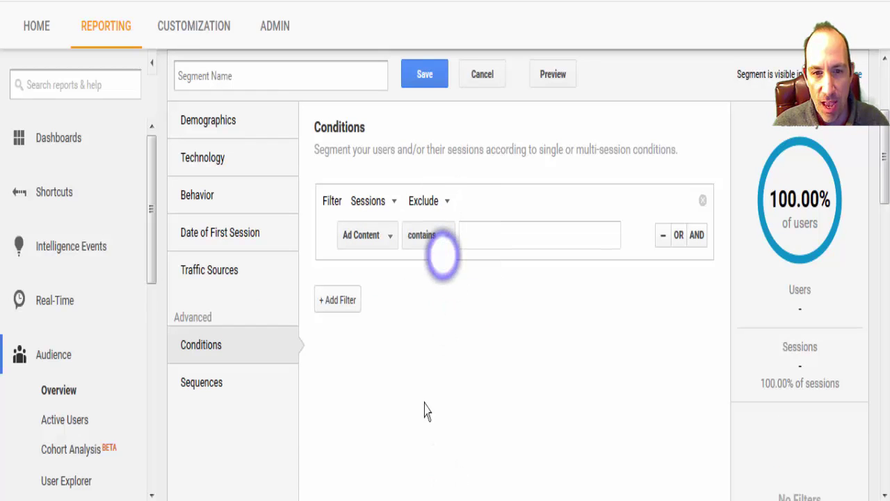
left_click(390, 236)
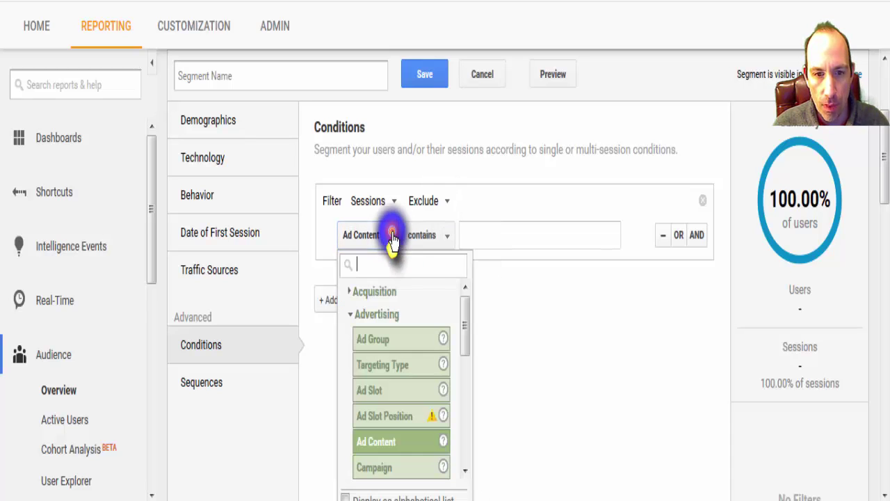
type("countyr")
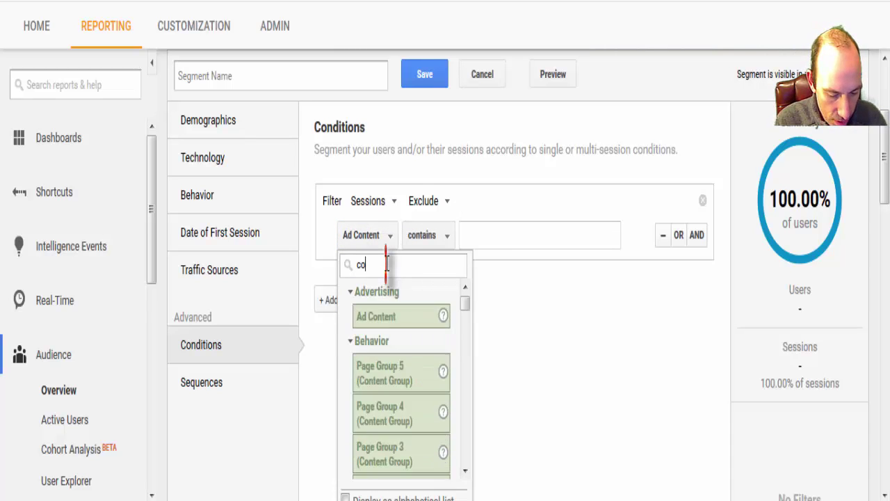
key("BackSpace")
key("BackSpace")
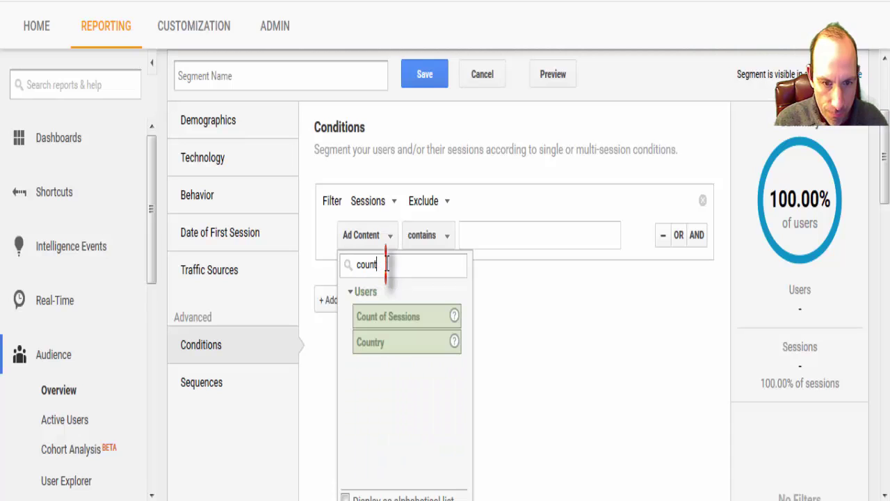
left_click(375, 342)
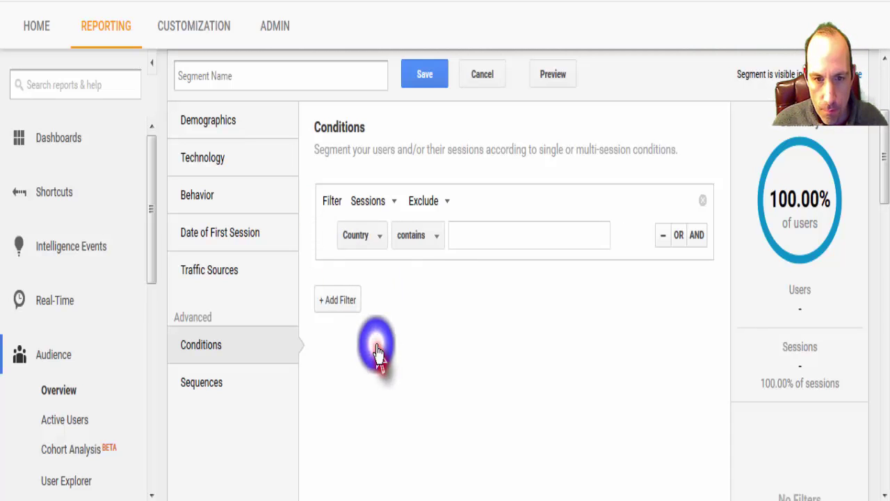
Set the condition to Country contains India, then cancel the Indonesia Segment draft
left_click(441, 238)
left_click(438, 295)
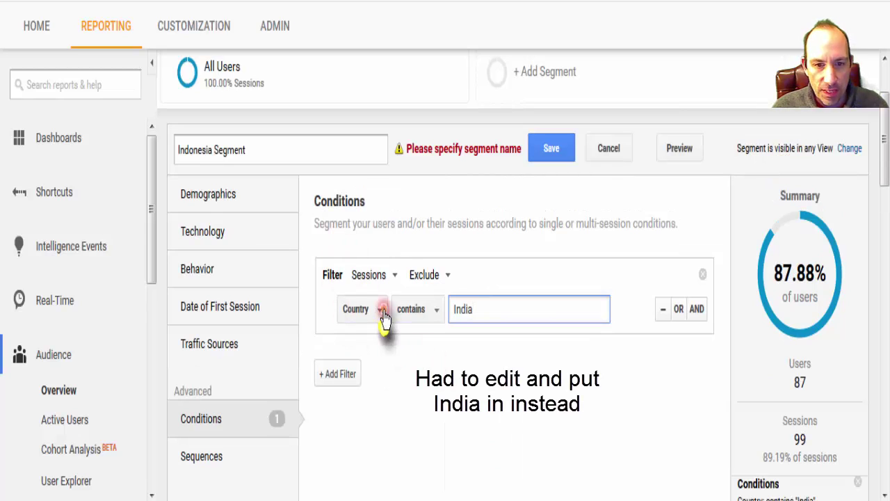
left_click(446, 275)
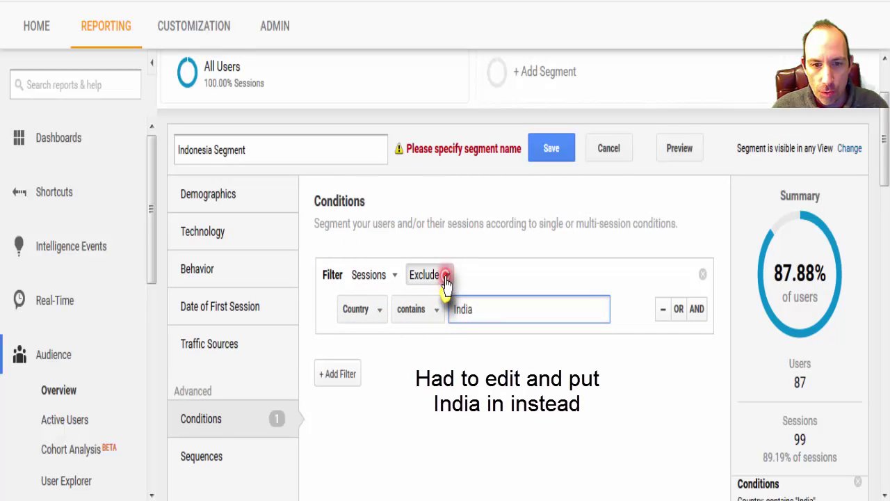
double_click(479, 309)
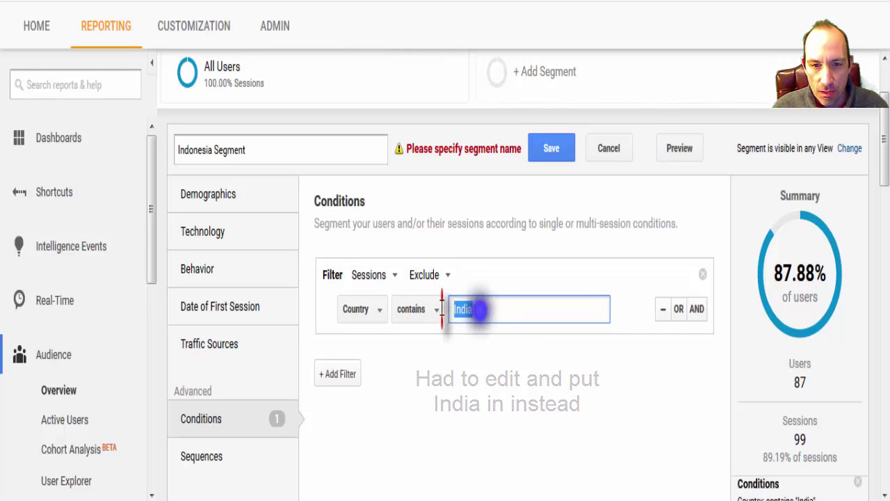
left_click(609, 149)
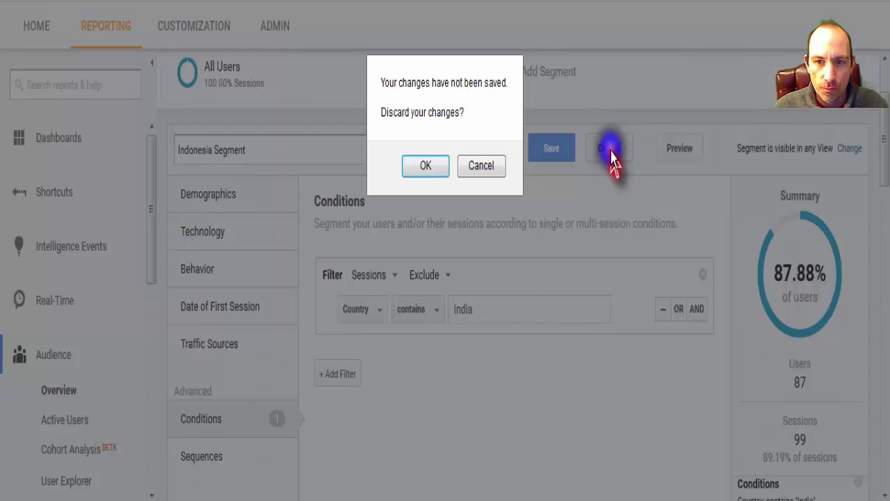
Discard the unsaved segment draft and start a brand-new segment
left_click(422, 164)
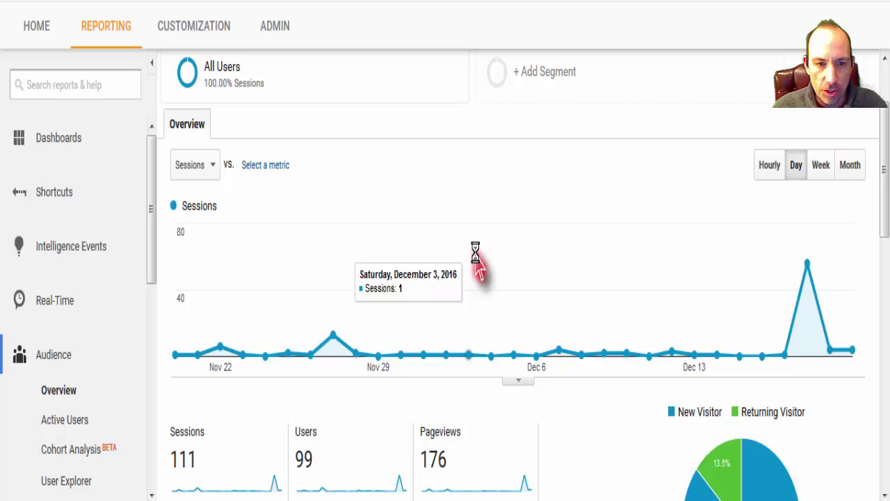
scroll(473, 264, "down", 10)
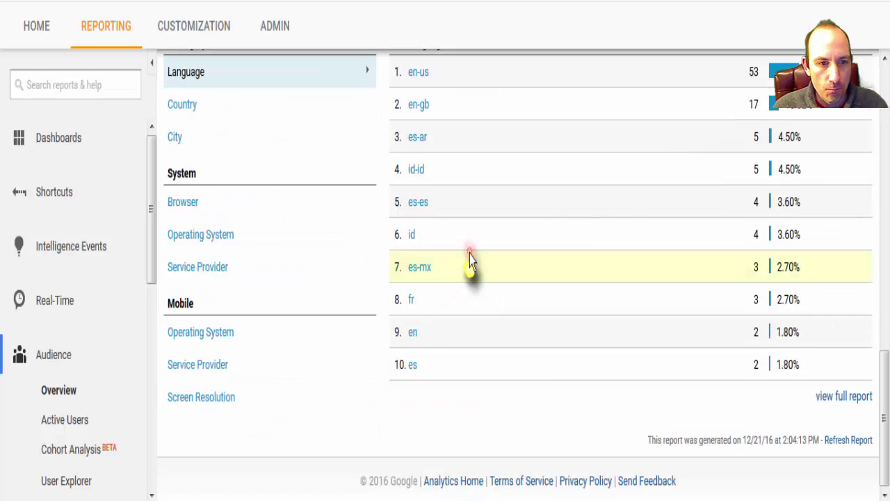
scroll(470, 261, "up", 5)
scroll(487, 230, "up", 7)
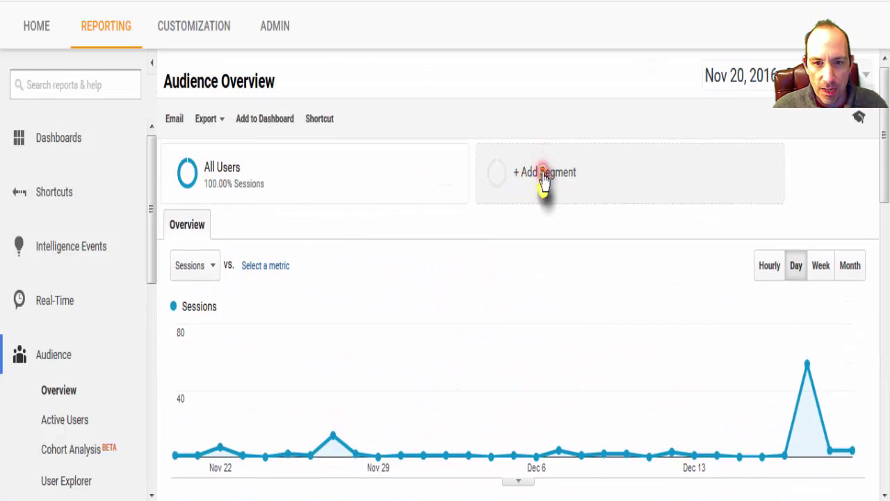
left_click(543, 174)
left_click(199, 252)
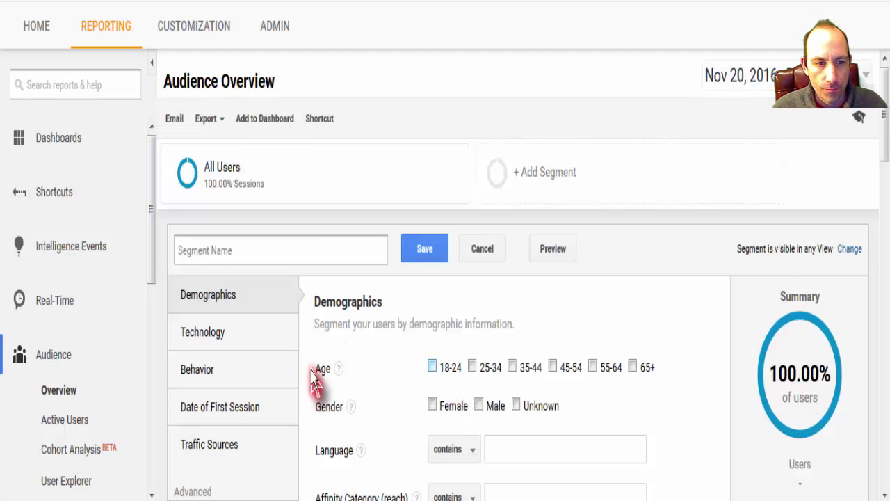
Limit Demographics Location to Country contains United States, covering 24.24% of users
scroll(313, 386, "down", 2)
scroll(311, 388, "down", 3)
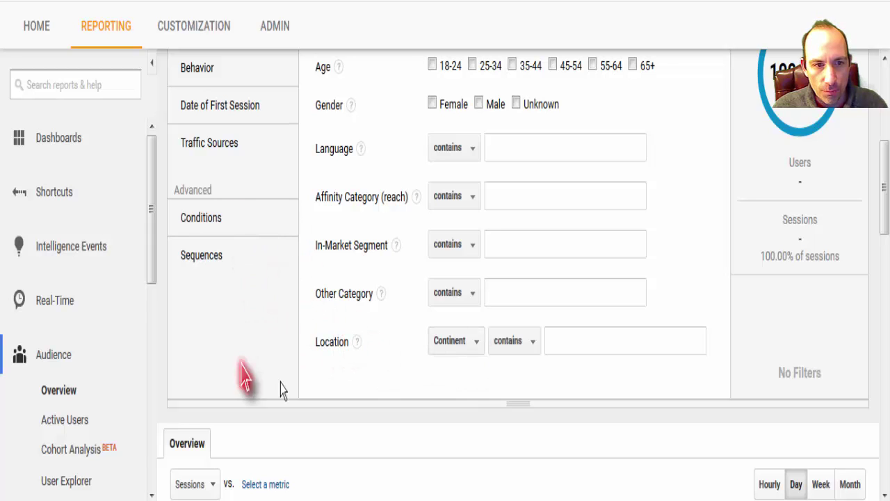
scroll(348, 292, "up", 3)
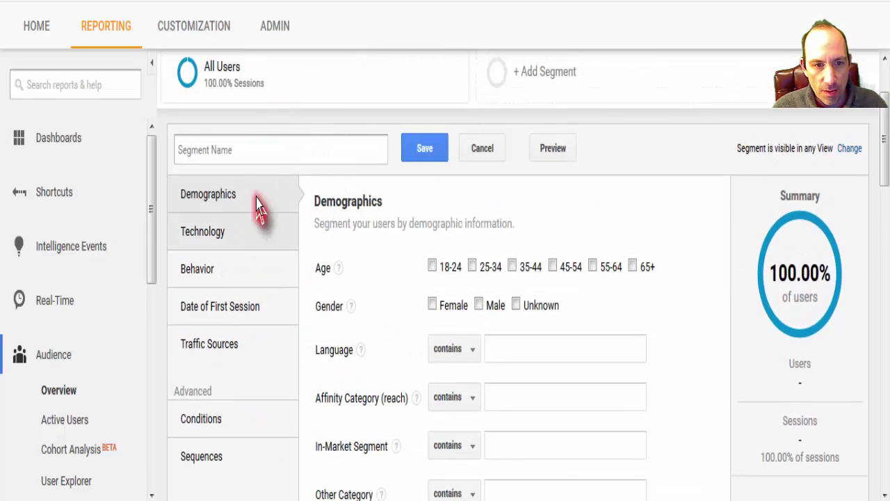
scroll(341, 301, "down", 1)
scroll(339, 299, "down", 3)
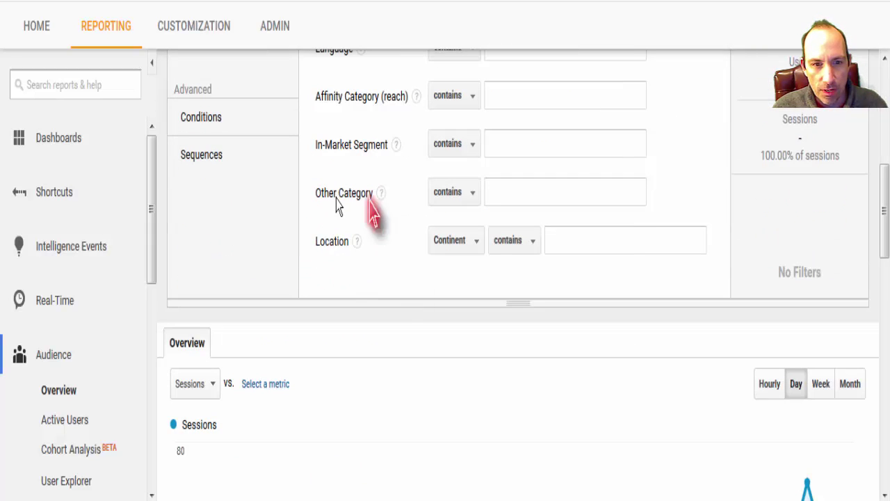
left_click(480, 240)
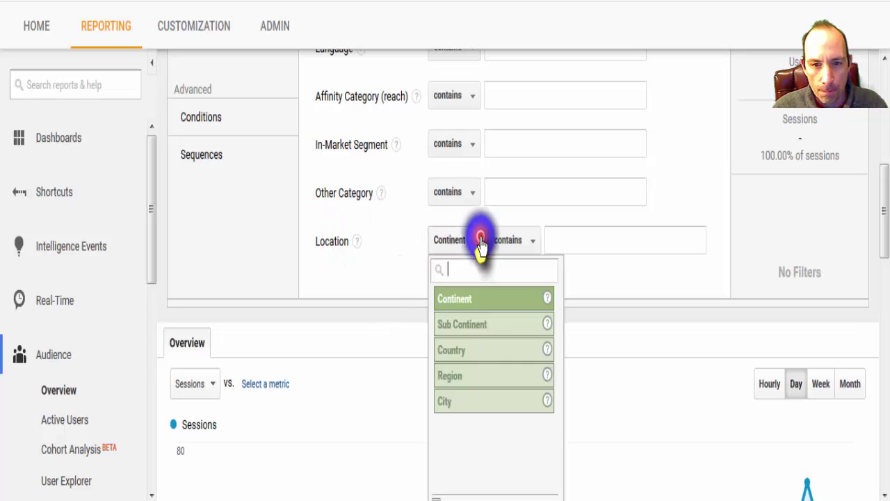
left_click(468, 357)
left_click(573, 239)
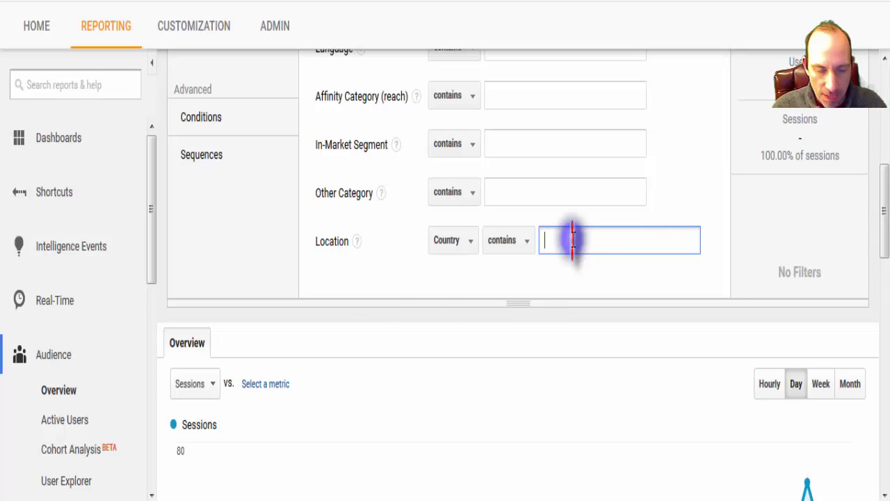
type("Unite")
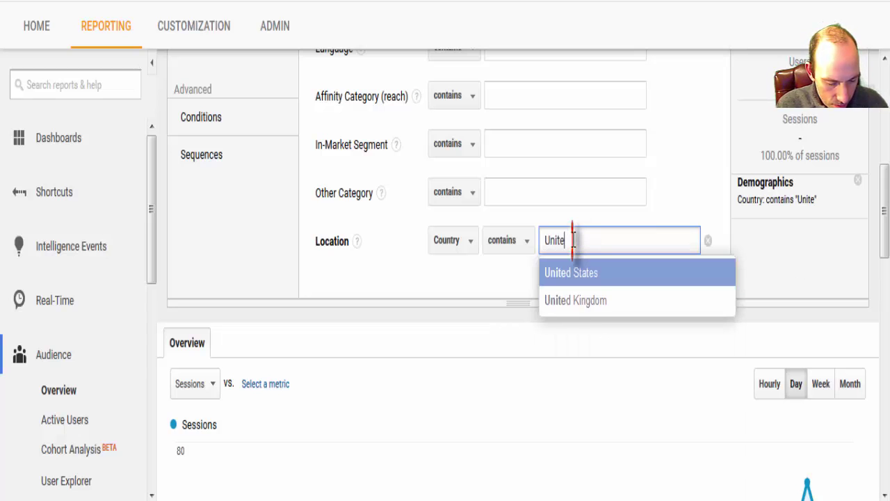
type("d States")
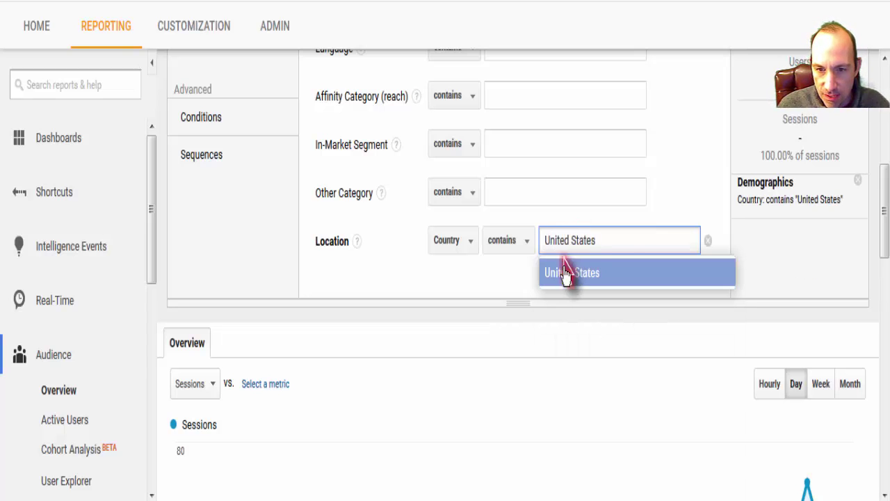
left_click(565, 278)
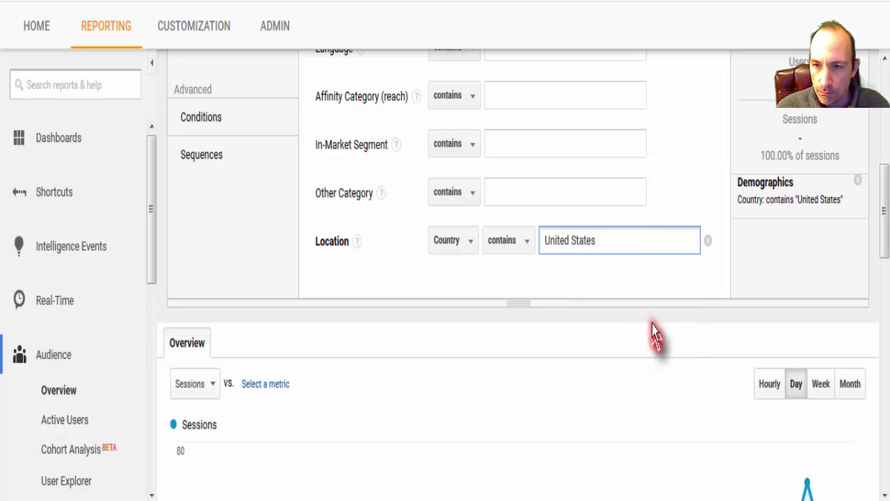
scroll(654, 333, "up", 3)
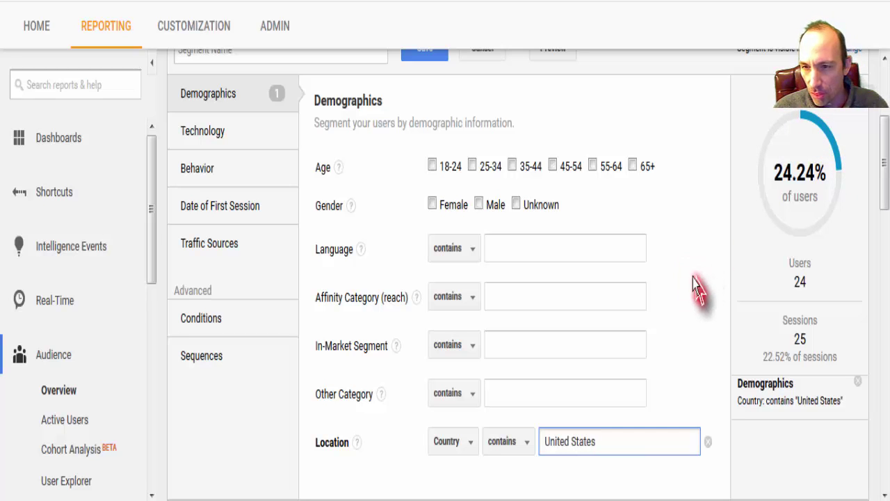
Save the United States segment under the name 'US Only Segment'
scroll(685, 273, "down", 4)
scroll(682, 270, "up", 6)
scroll(680, 270, "up", 1)
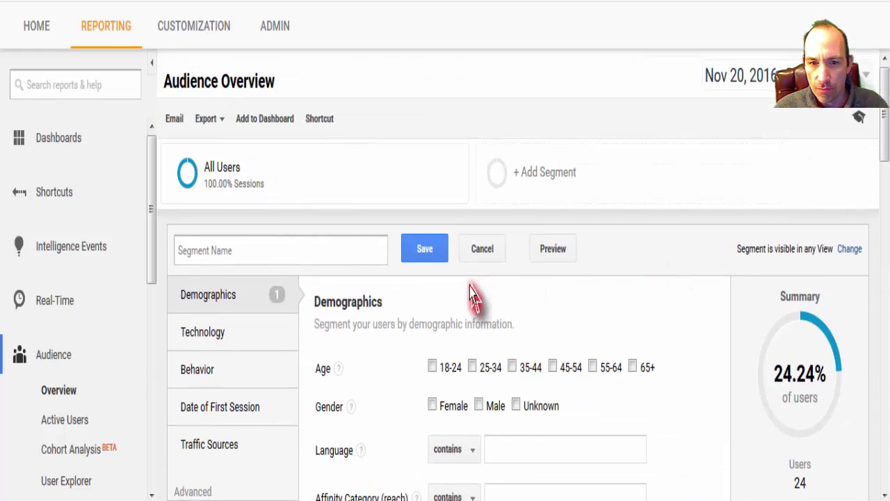
left_click(424, 256)
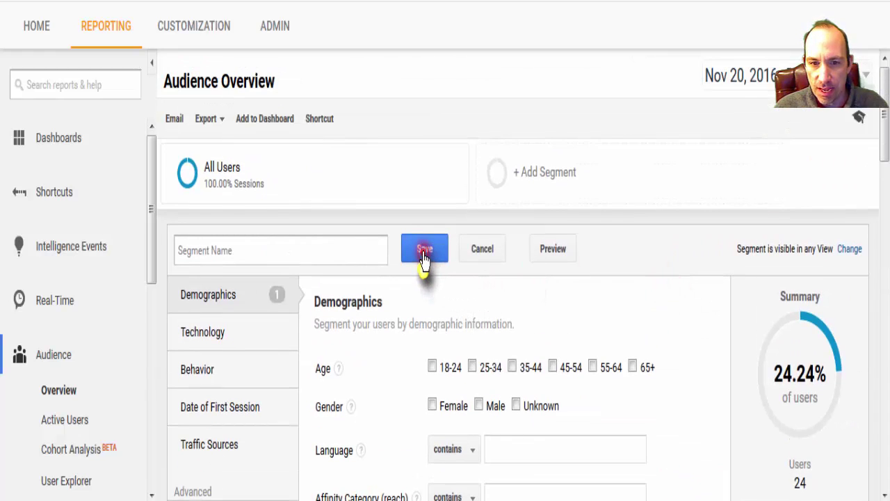
left_click(332, 256)
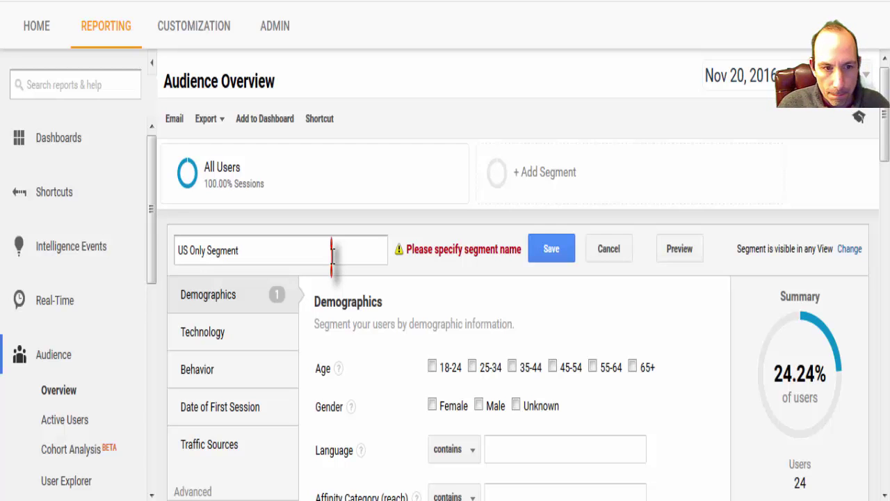
left_click(560, 252)
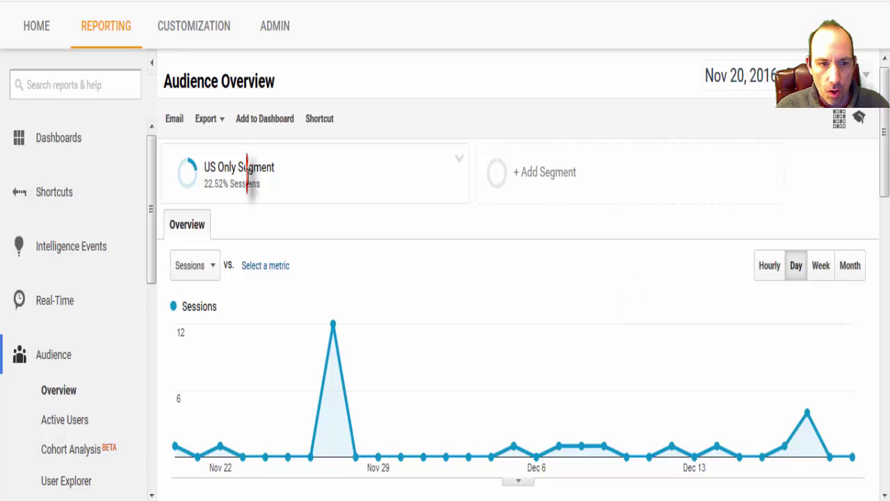
Scroll through Audience Overview to review the US Only Segment figures: 25 sessions, 24 users, 29 pageviews
mouse_move(277, 148)
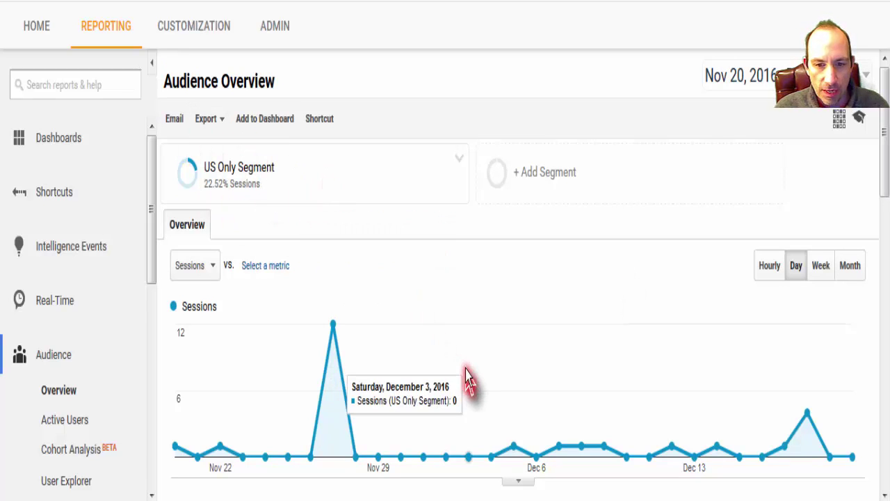
scroll(467, 379, "down", 2)
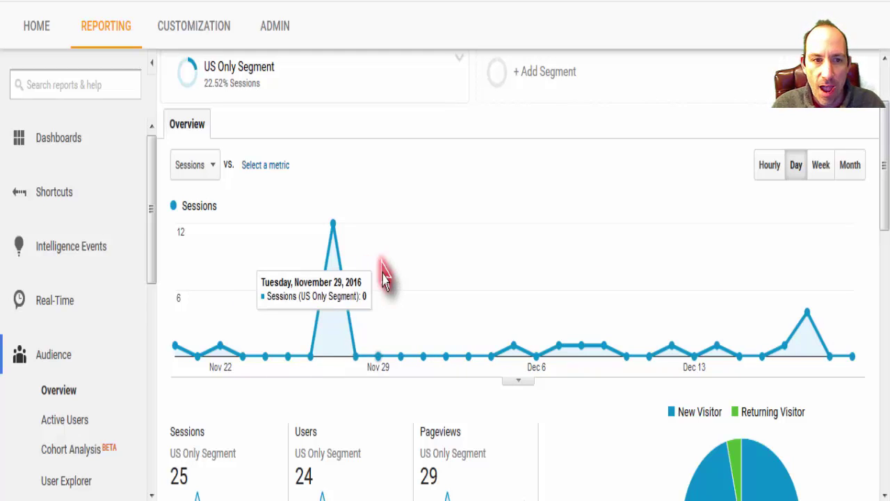
scroll(480, 342, "up", 2)
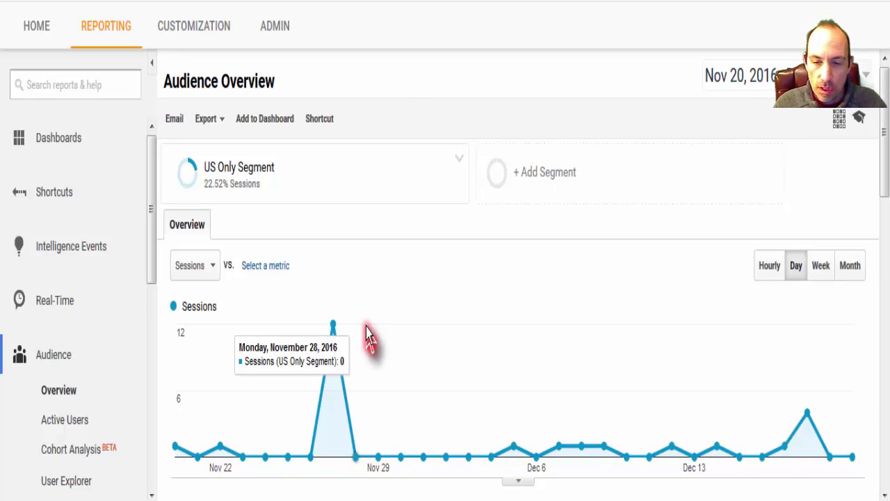
scroll(463, 376, "down", 4)
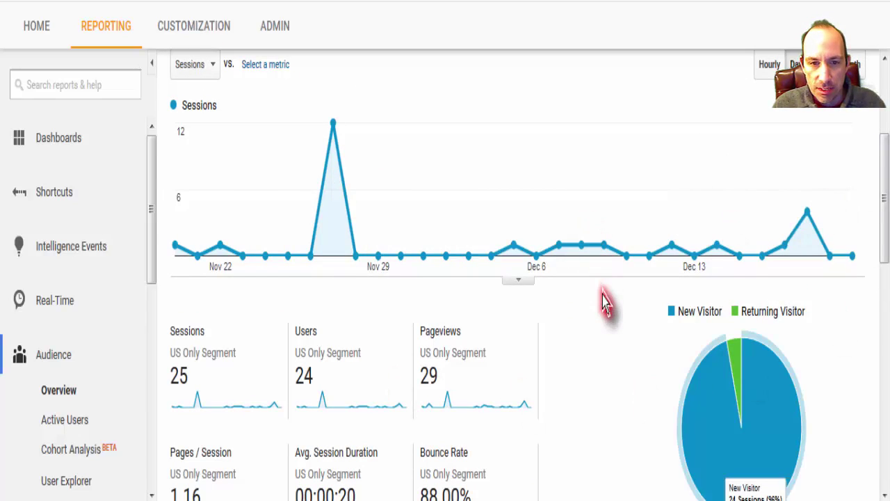
scroll(606, 302, "down", 4)
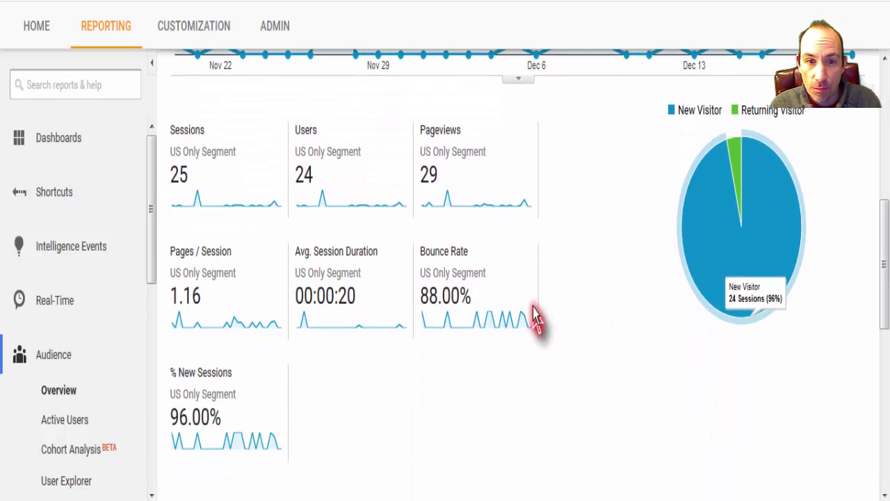